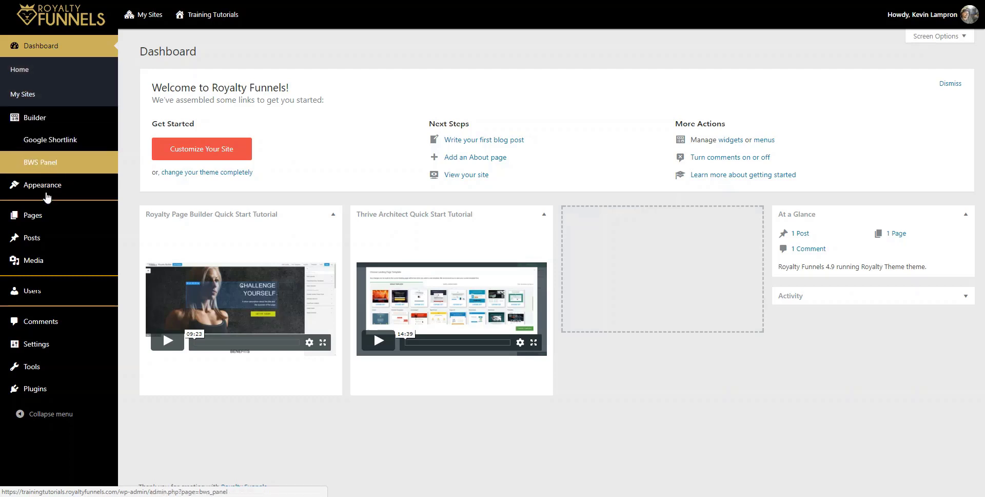
Step: Activate the Folders plugin from the list of installed plugins
click(45, 384)
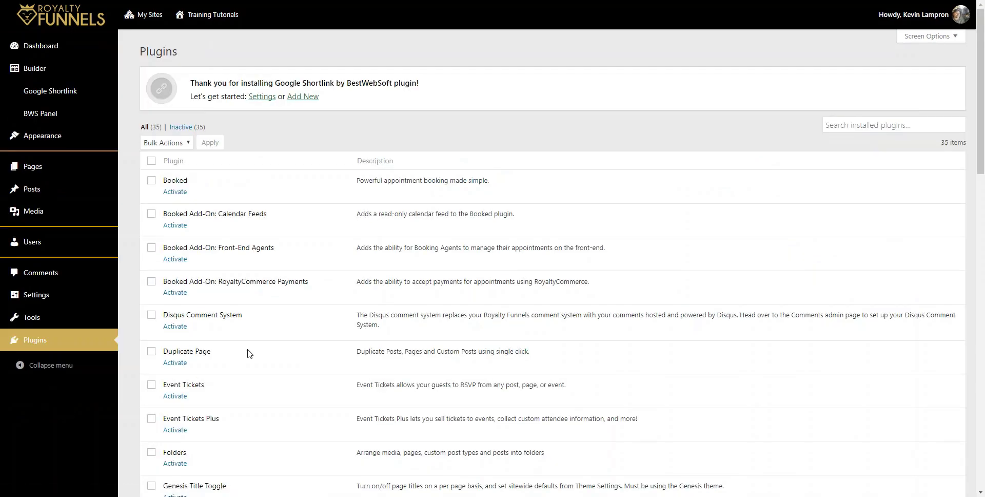
scroll(253, 248, down, 1)
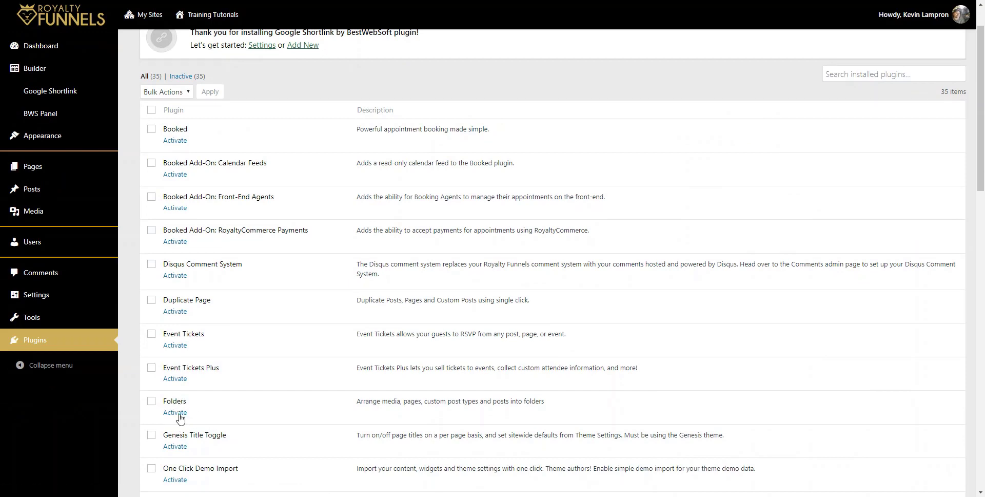
click(179, 415)
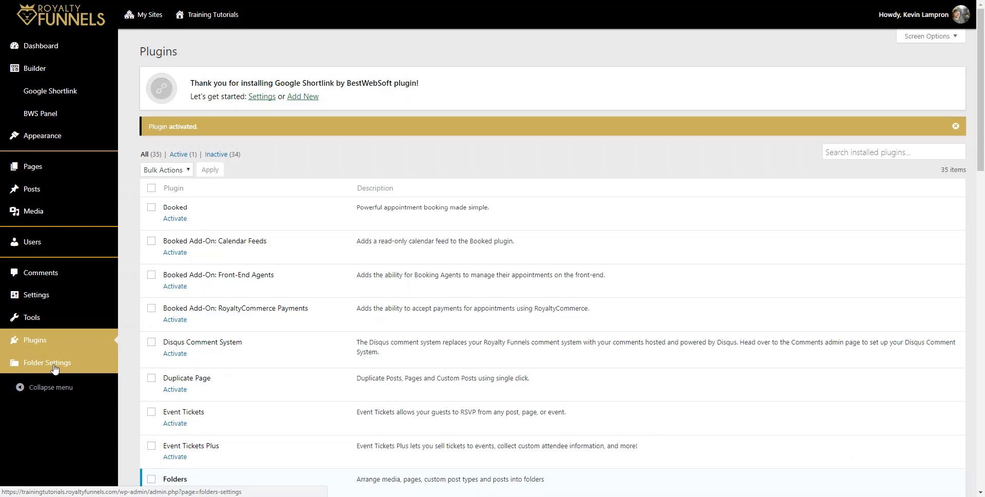
Step: In the folder settings, enable folders for Page and Attachment and save the changes
click(55, 368)
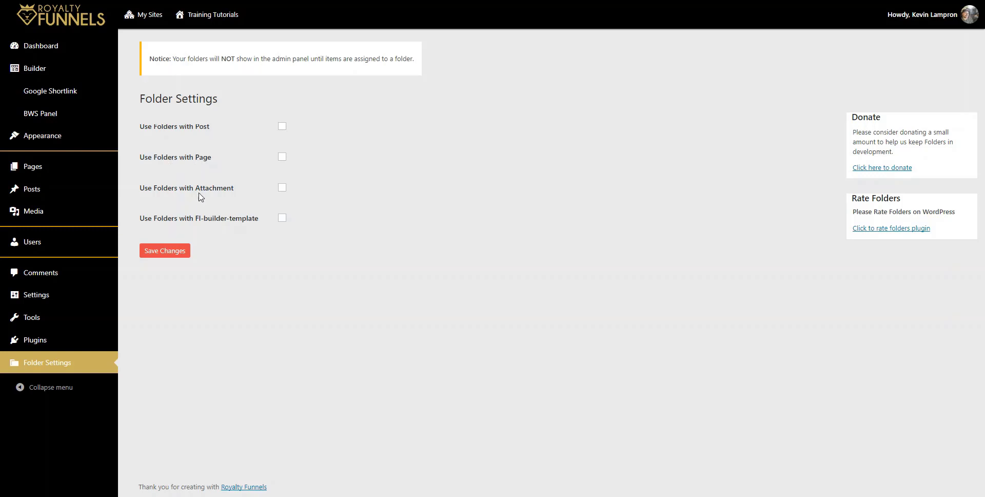
click(283, 158)
click(282, 188)
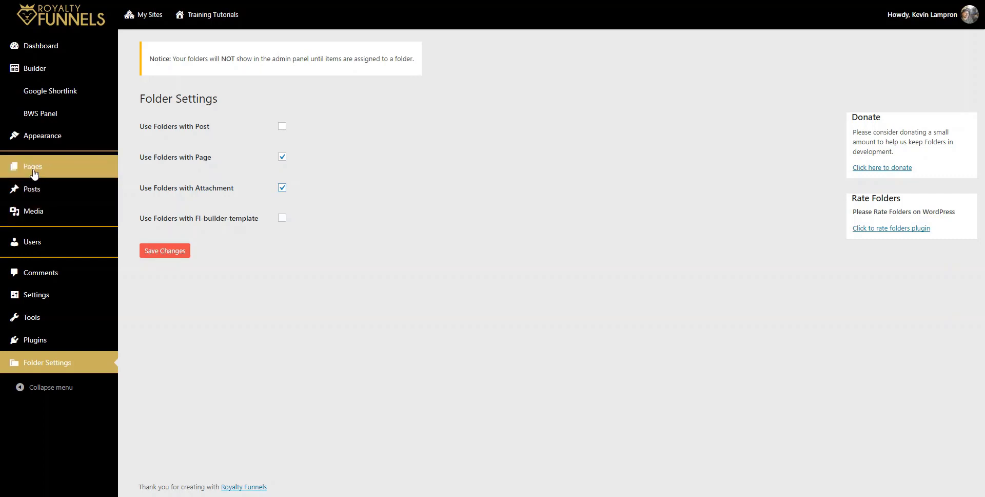
mouse_move(34, 170)
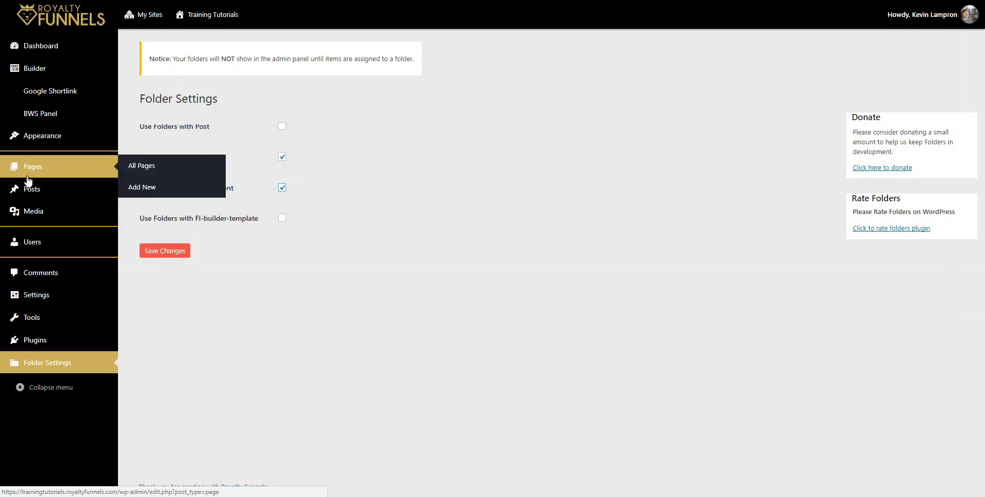
mouse_move(35, 185)
mouse_move(34, 215)
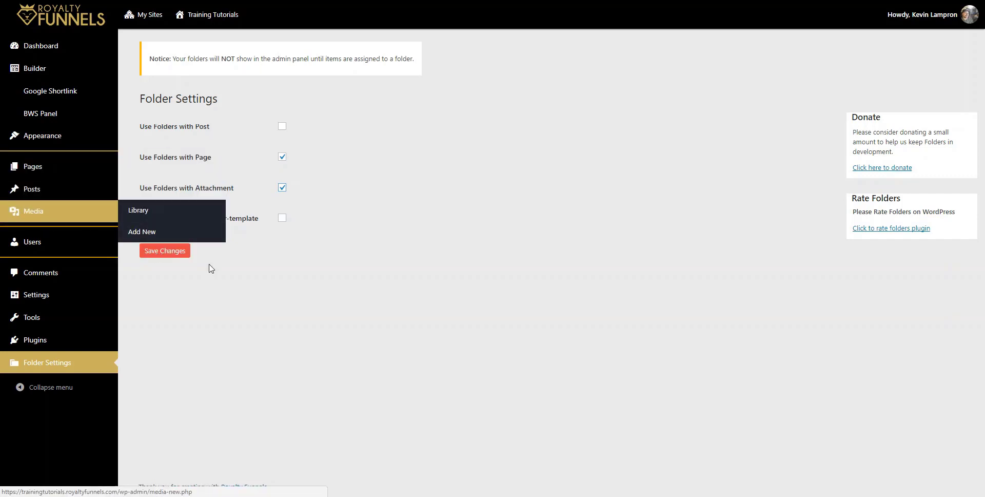
click(171, 255)
Step: Open the page folder editor and add a new folder named FUNNEL 1
mouse_move(111, 240)
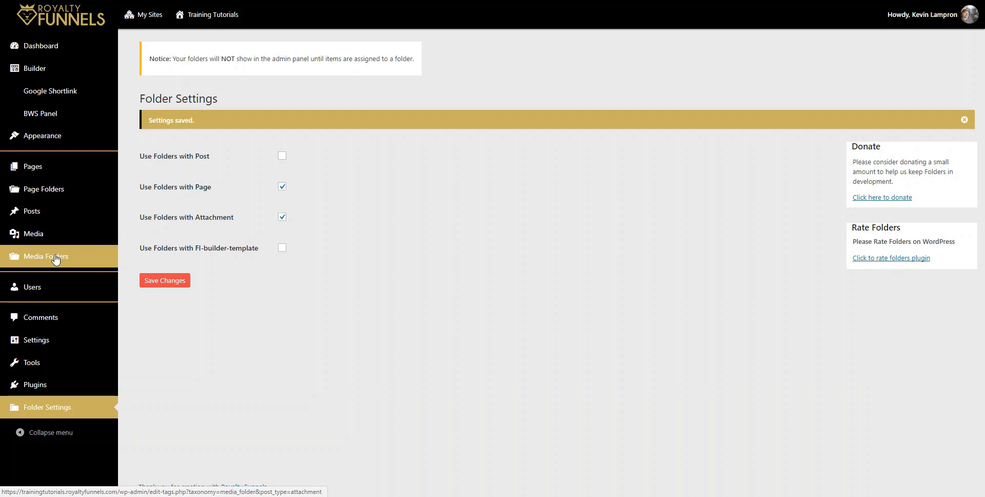
mouse_move(62, 201)
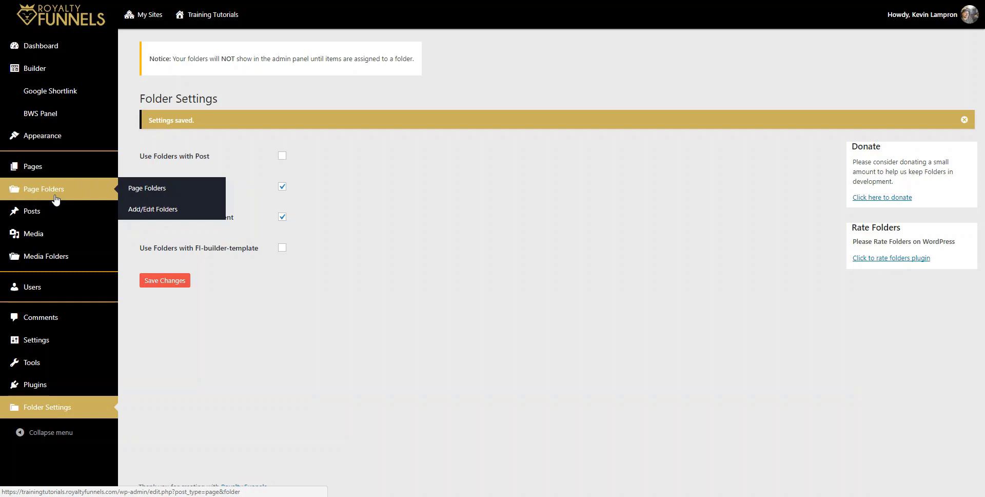
click(160, 217)
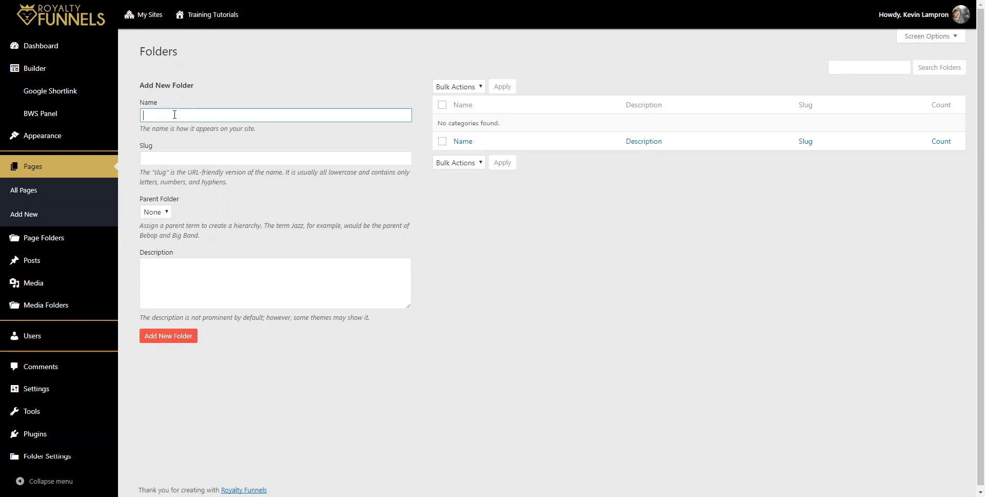
text(FUNNEL 1)
click(165, 339)
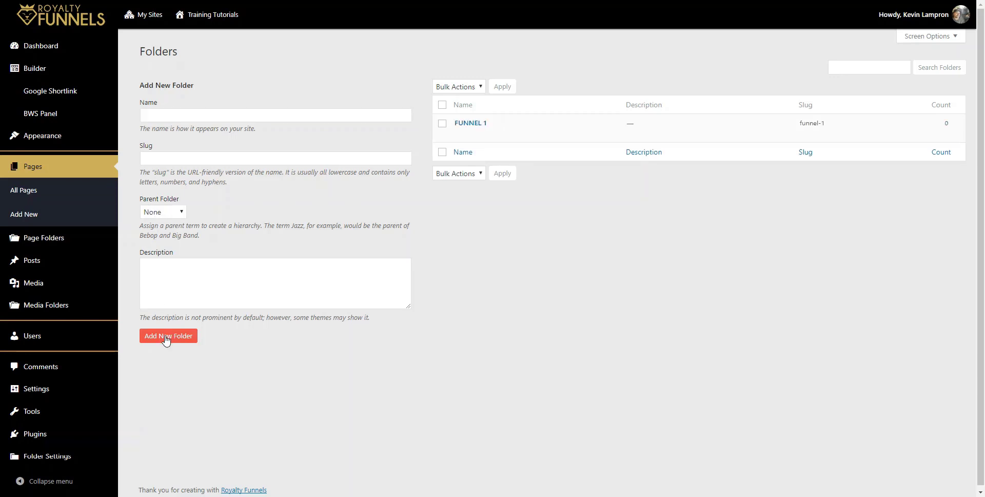
Step: Add a second page folder named FUNNEL 2 without a parent
click(177, 118)
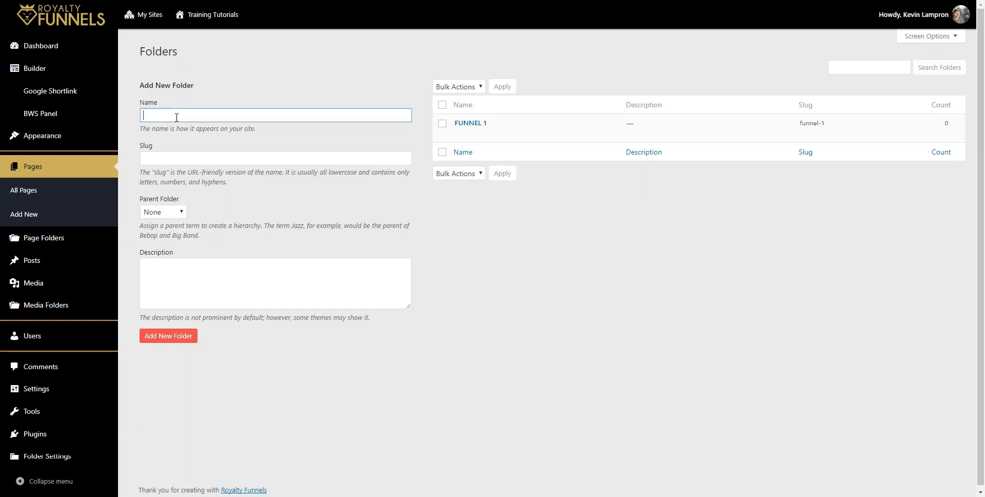
text(FUNNELS)
key(BackSpace)
text(2)
click(160, 344)
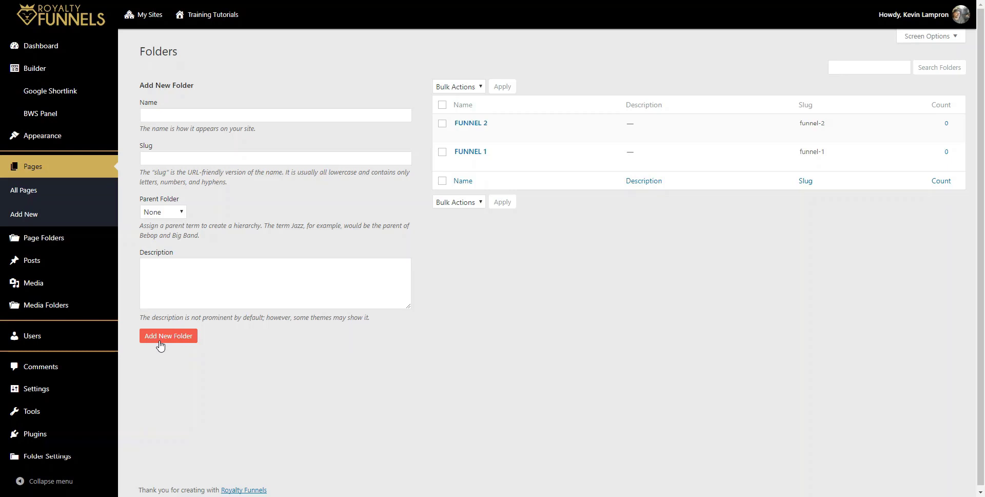
Step: Add a page folder named PRODUCT 1 without a parent
click(159, 115)
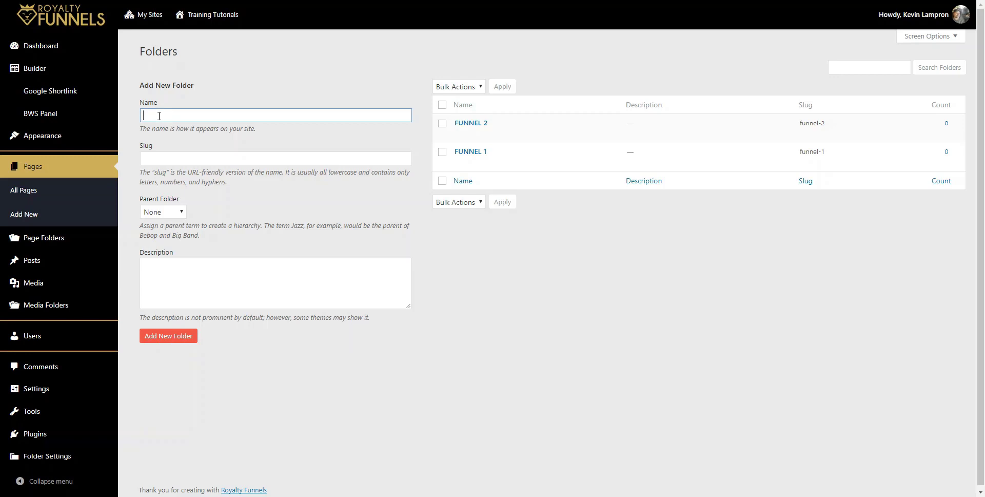
text(PRODUCT 1)
click(173, 341)
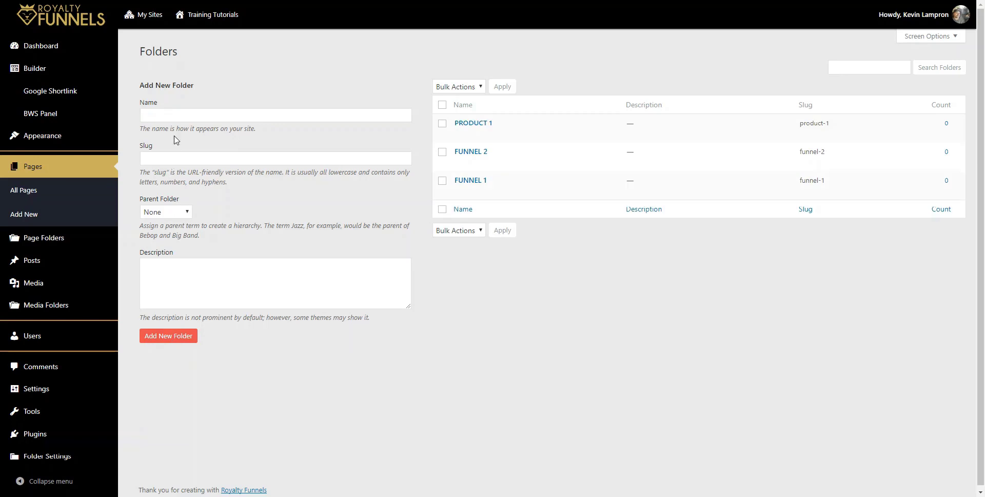
Step: Add a page folder named PRODUCT 2 under parent FUNNEL 2 with the description "PRODUCT 2 IS THE SUB PRODUCT OF FUNNEL 2"
click(176, 116)
text(PRODUCT)
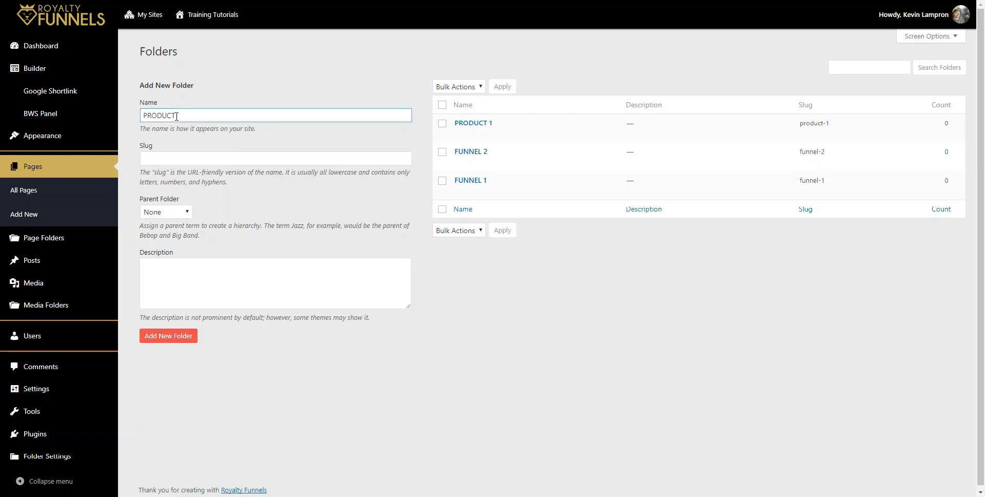
text( 2)
click(164, 215)
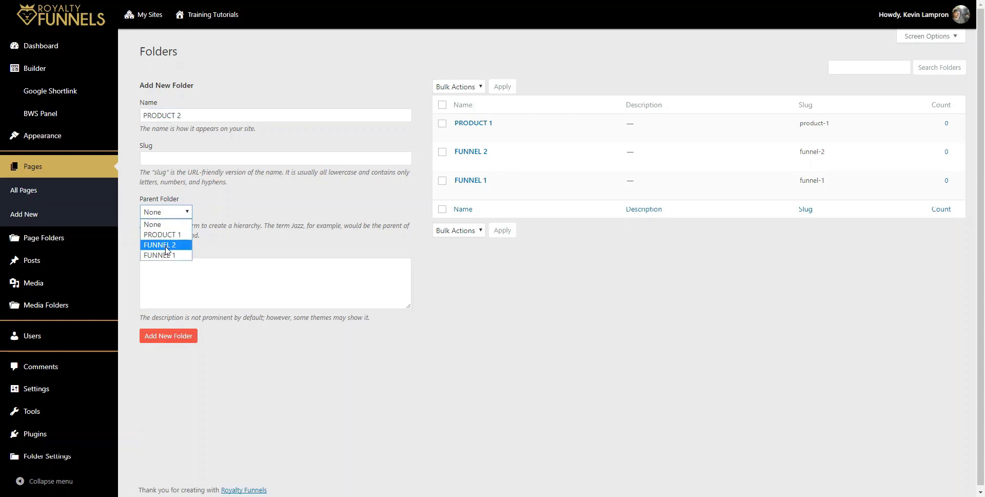
click(166, 245)
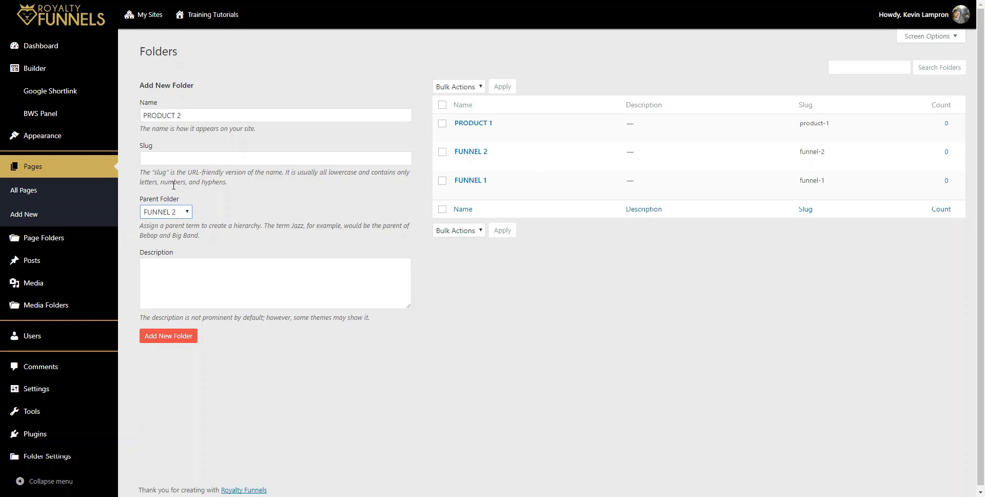
click(178, 267)
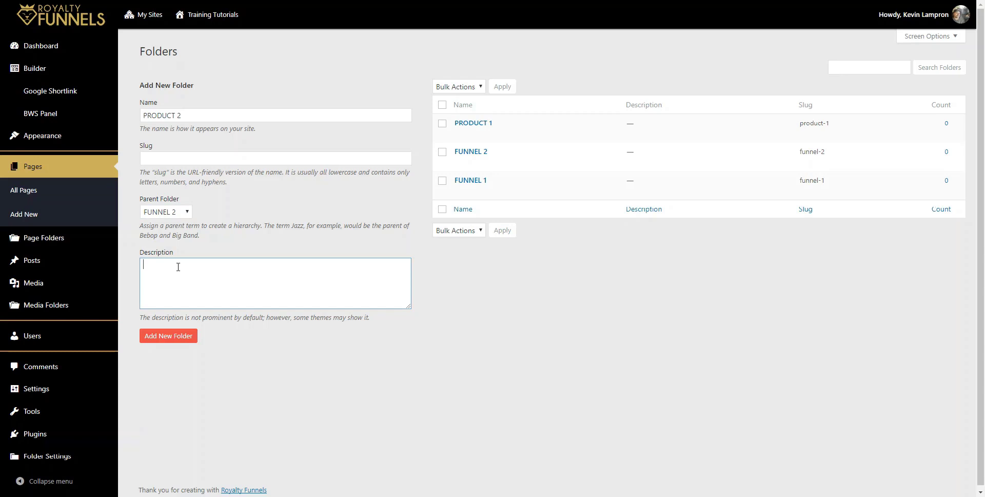
text(PRODUCT 2 IS THE SUB PRODUCT OF FUNNEL 2)
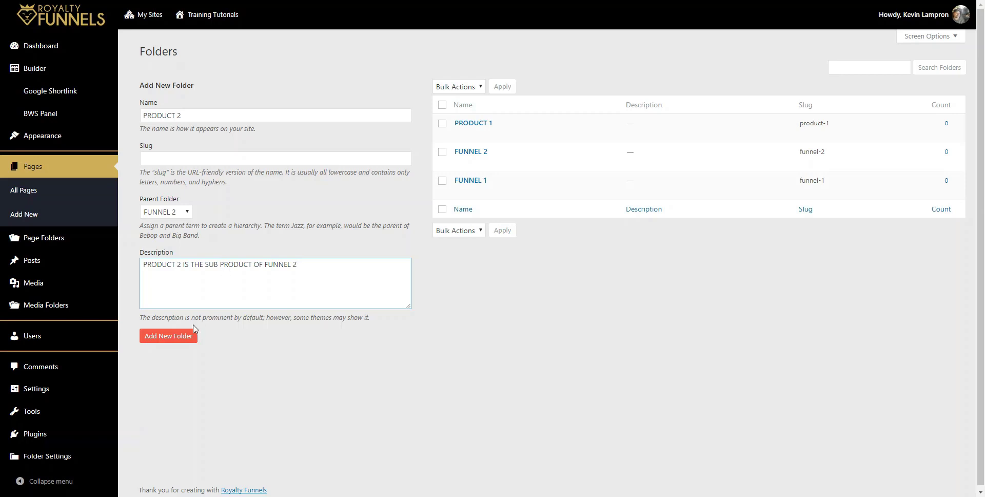
click(183, 338)
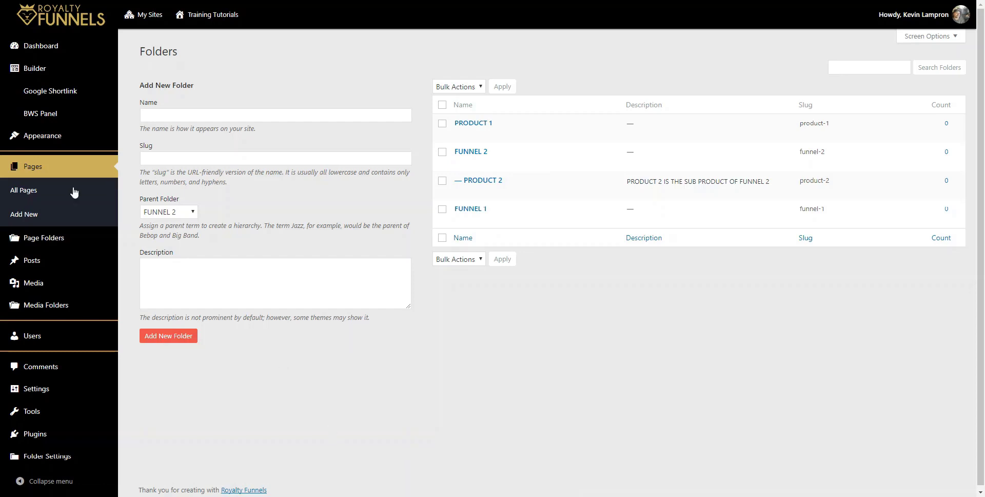
Step: Try out the folder assignments in Sample Page's Quick Edit, clear them again and cancel the edit
click(31, 191)
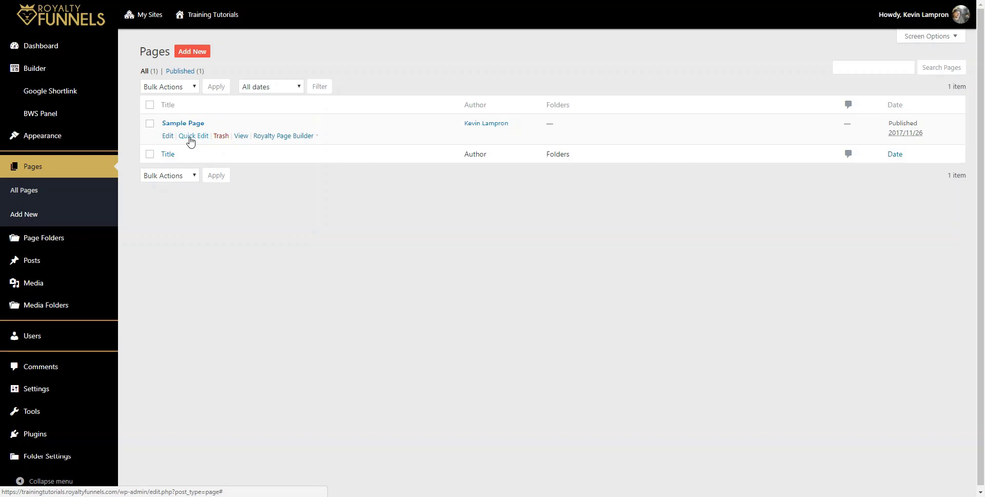
click(191, 137)
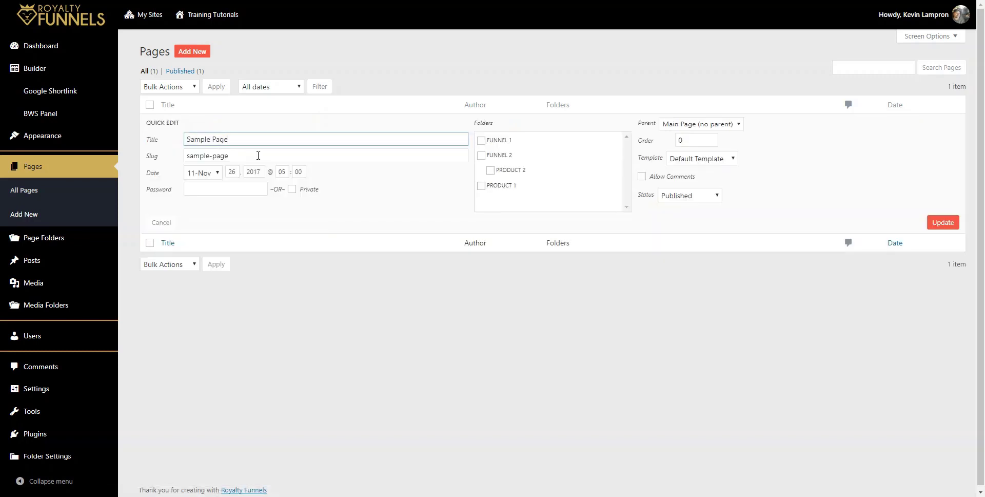
drag(476, 124, 497, 126)
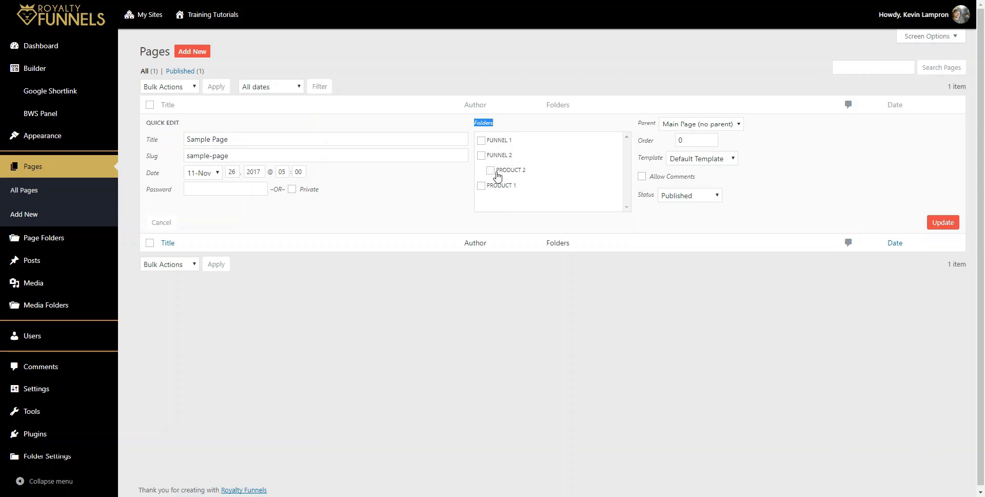
click(482, 141)
click(482, 155)
click(490, 170)
click(491, 171)
click(481, 155)
click(481, 140)
click(481, 186)
click(481, 185)
click(507, 128)
click(171, 229)
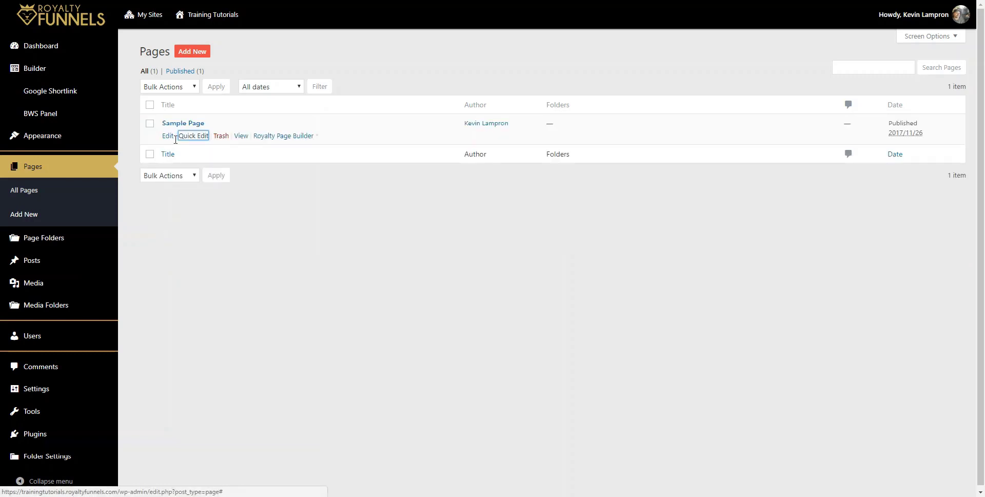
Step: Create a new page titled PRODUCT 1, assign it to the PRODUCT 1 folder and publish it
click(181, 56)
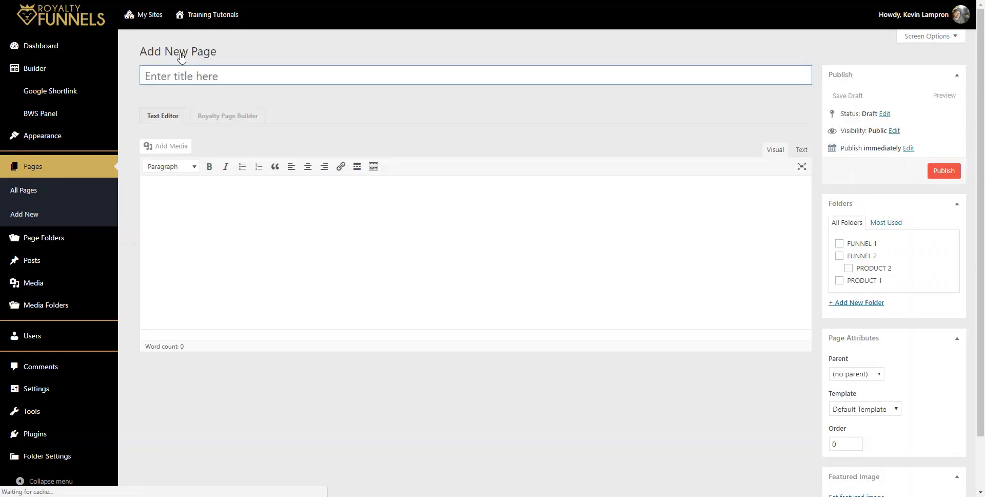
text(PRODUCT)
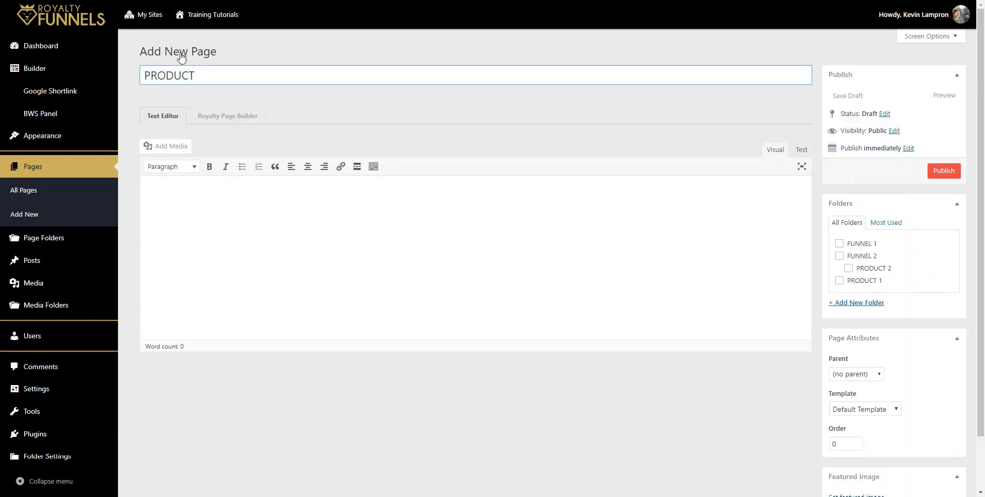
text( 1)
click(840, 281)
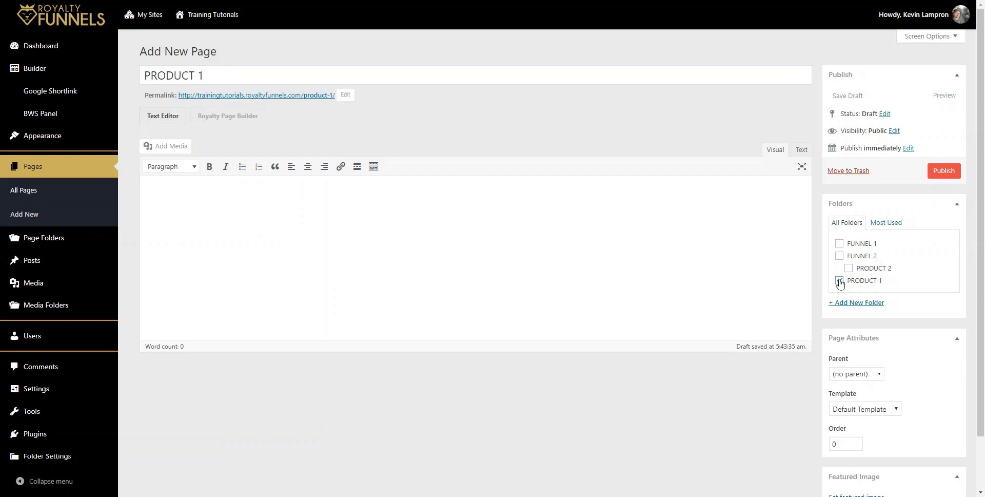
click(942, 172)
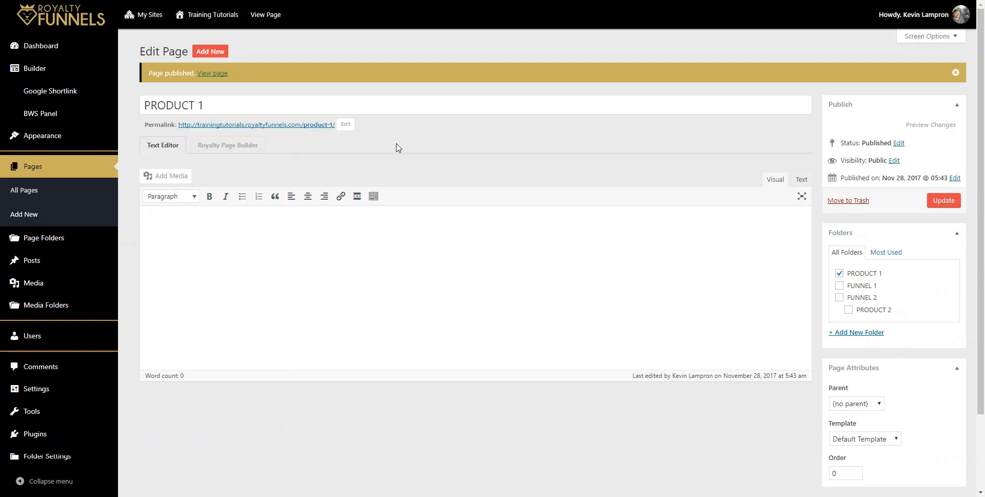
Step: Publish a new page titled PRODUCT 2 in the FUNNEL 2 and PRODUCT 2 folders, and return to the list of all pages
click(205, 54)
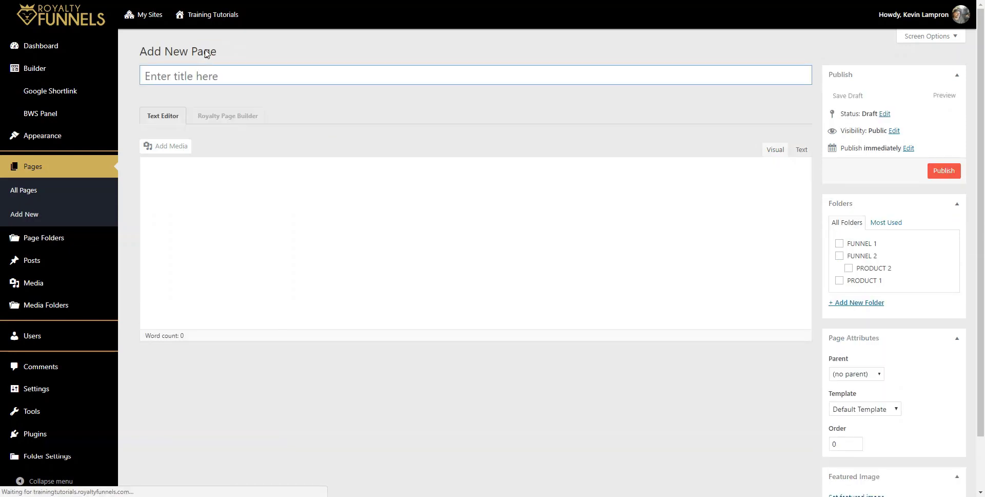
text(PRODUCT 2)
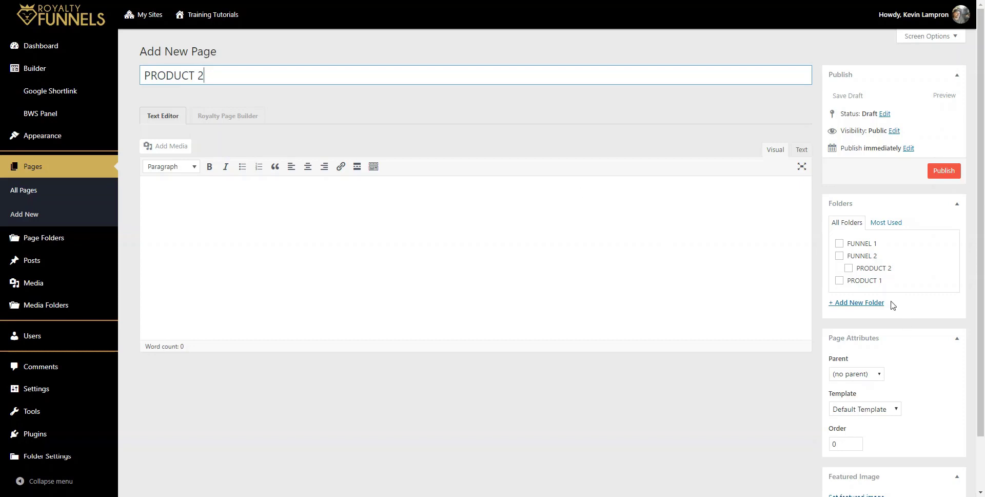
click(848, 268)
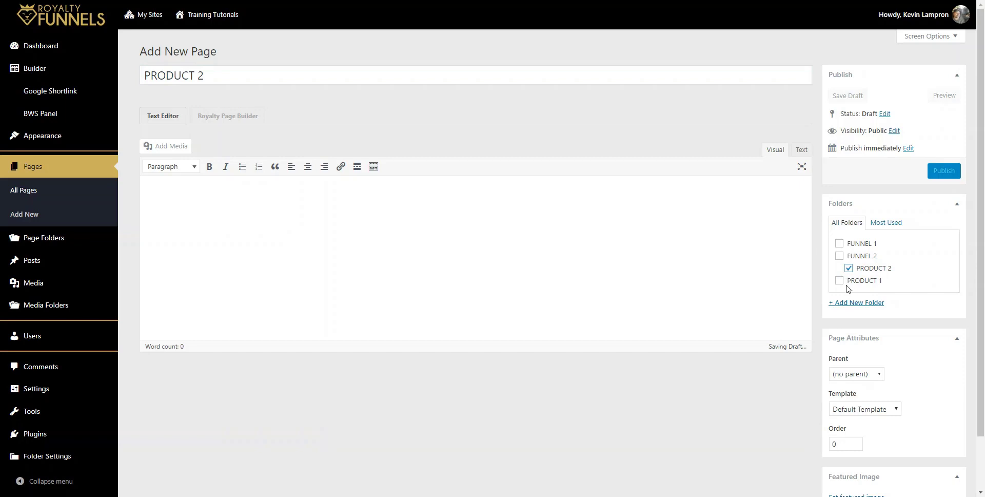
click(839, 258)
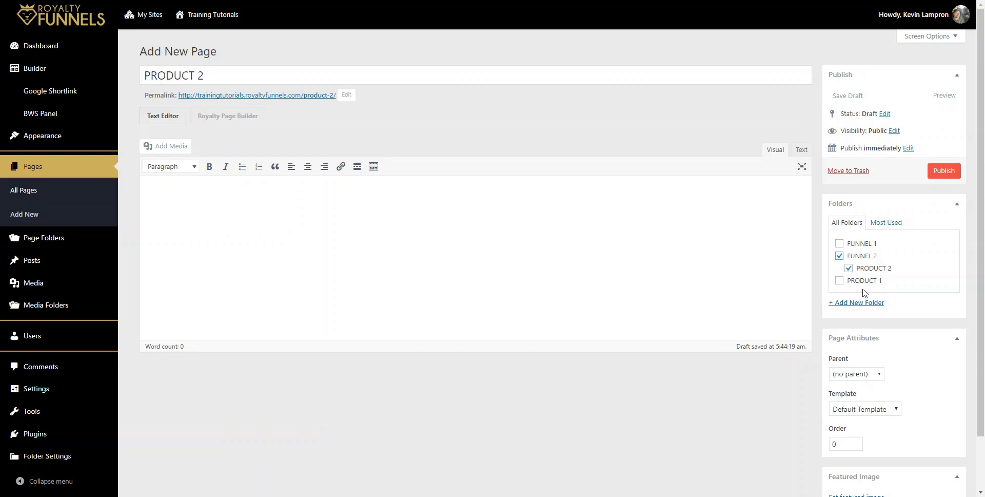
click(941, 176)
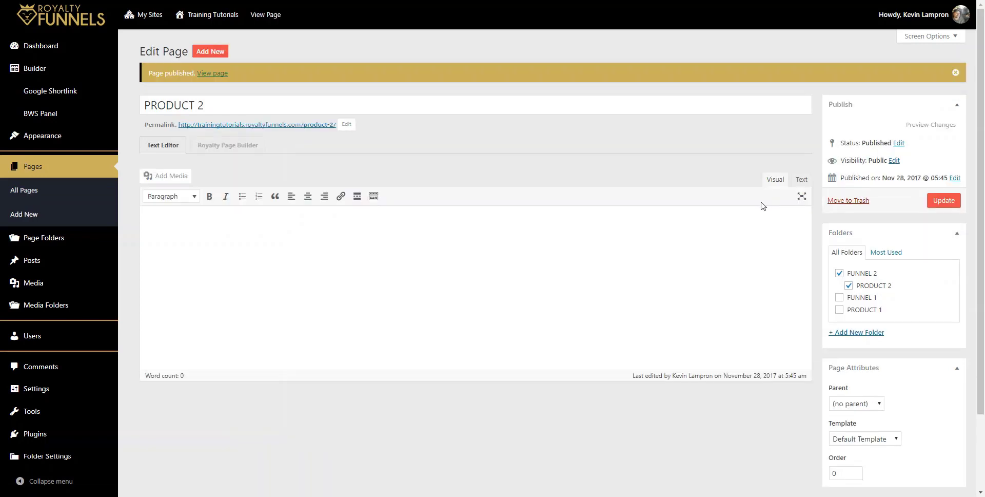
click(11, 193)
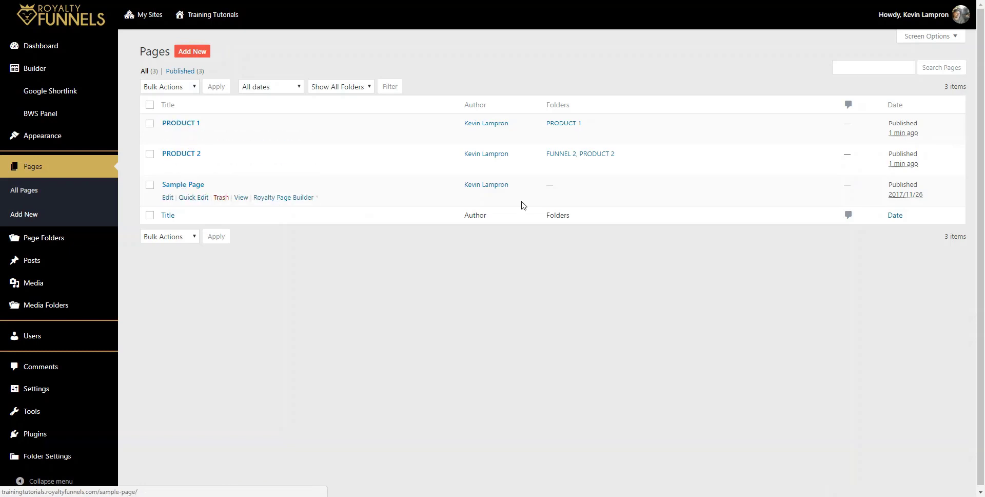
double_click(548, 108)
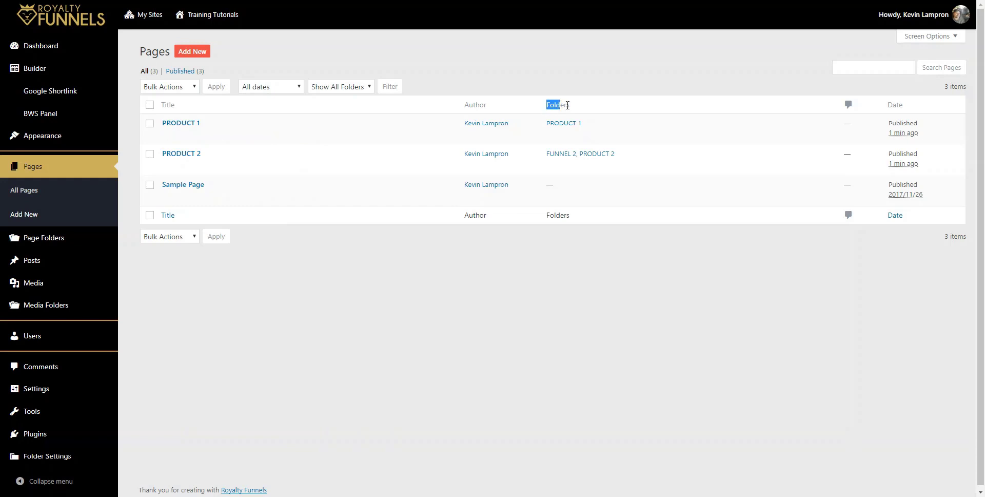
click(585, 109)
click(361, 92)
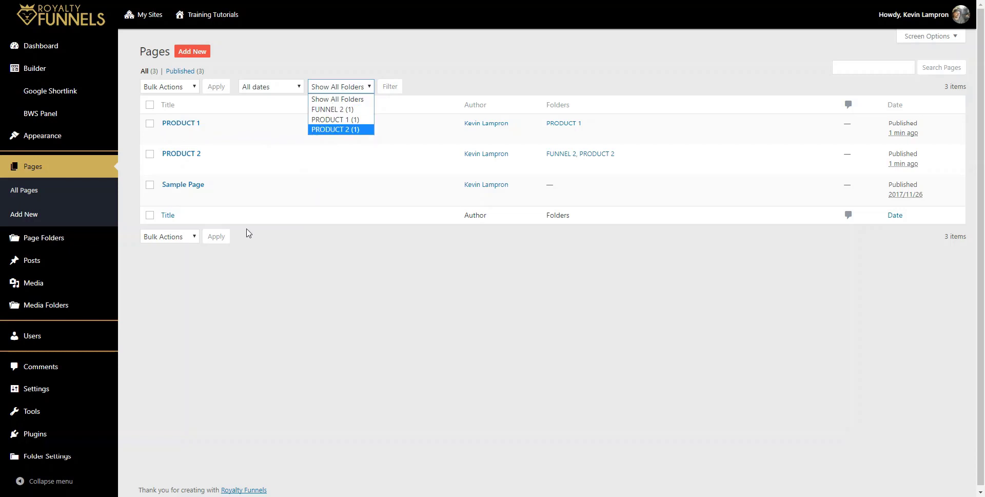
click(368, 286)
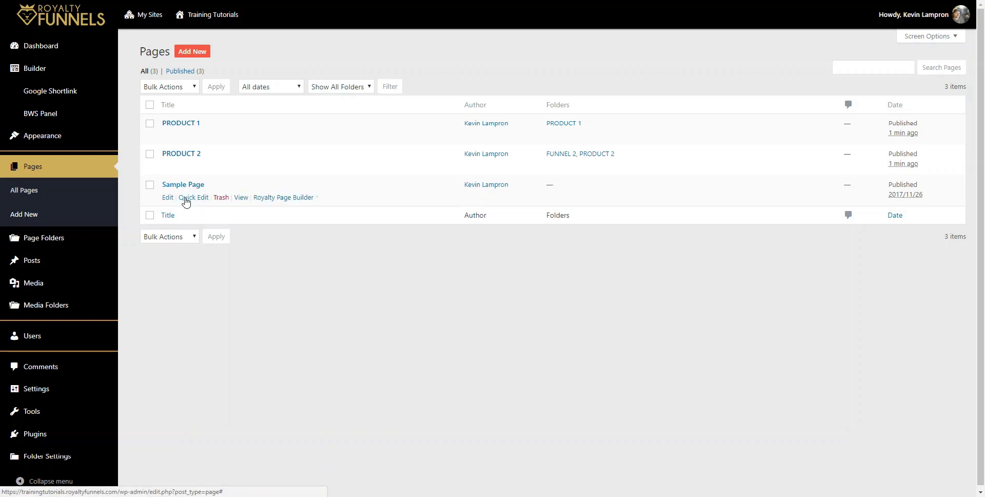
Step: Assign Sample Page to the FUNNEL 2 folder through its quick edit and save the update
click(186, 198)
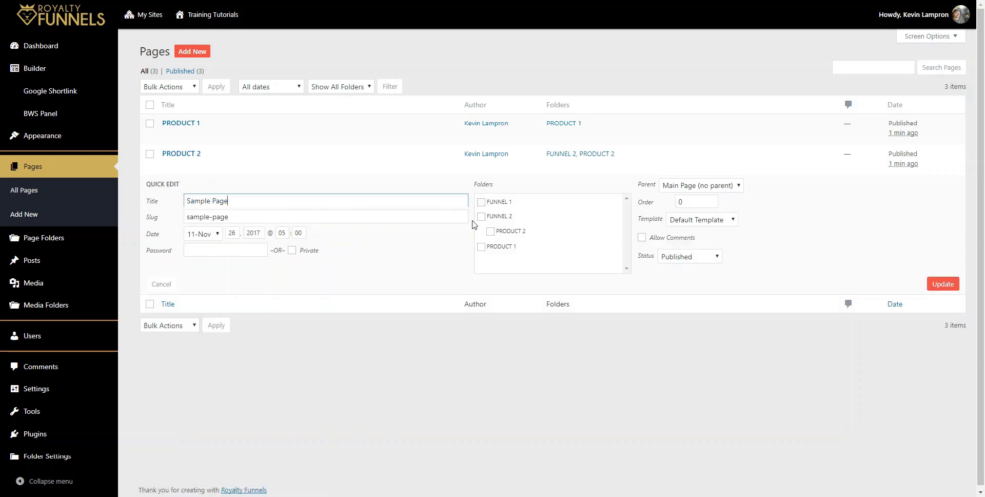
click(482, 217)
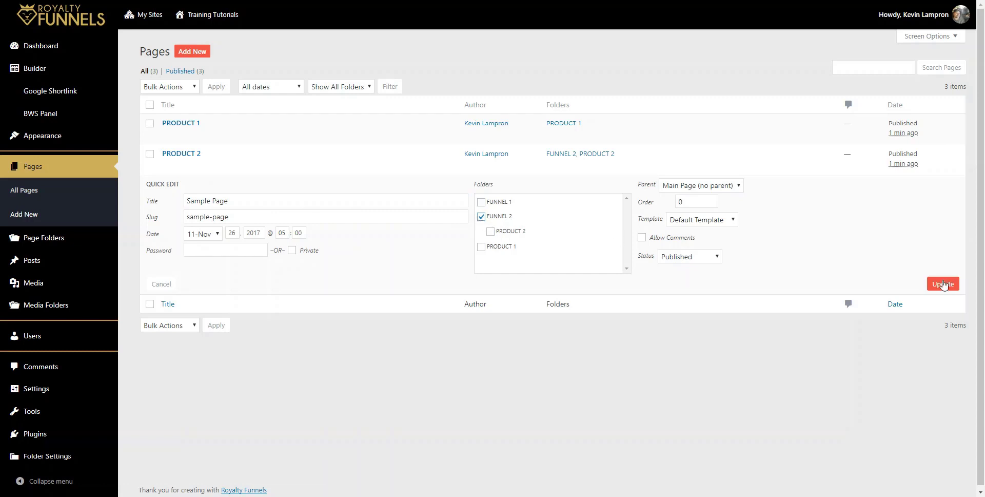
click(943, 286)
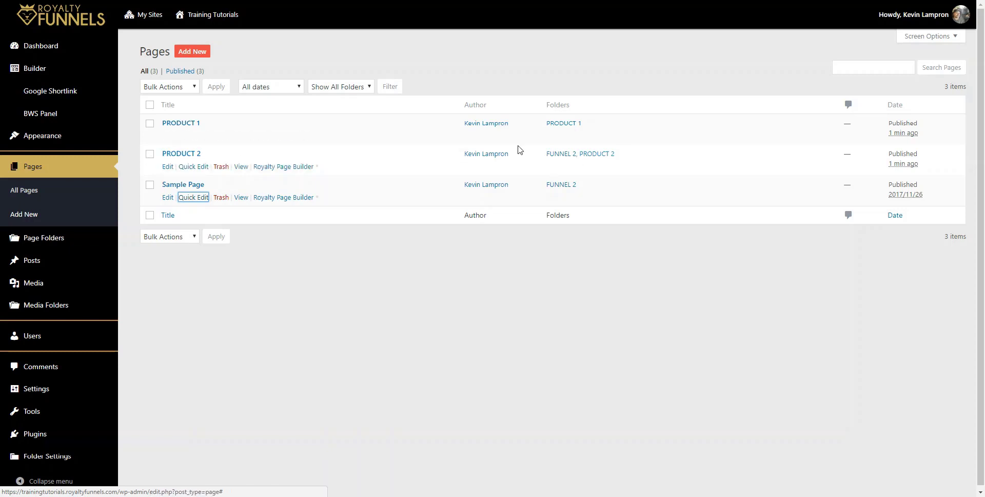
Step: Reload the page list and filter it to show only the pages in the PRODUCT 2 folder
click(356, 89)
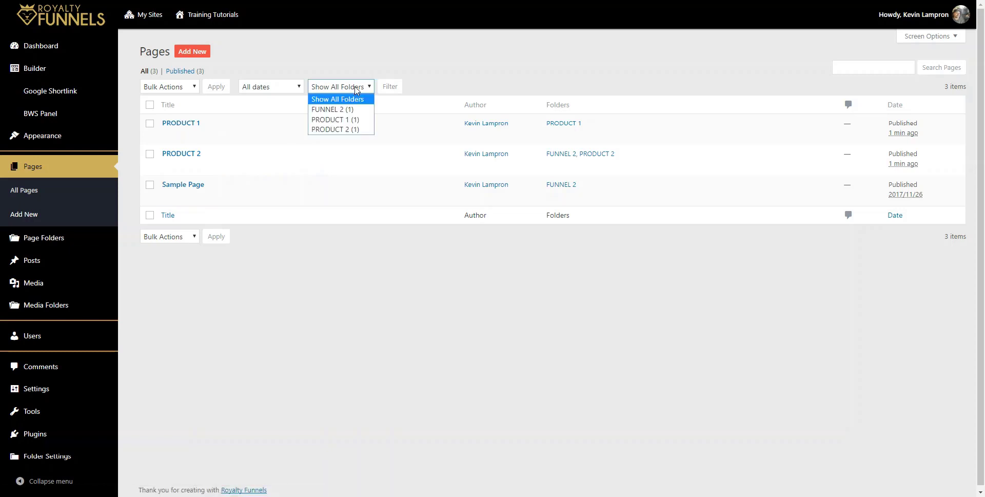
click(357, 90)
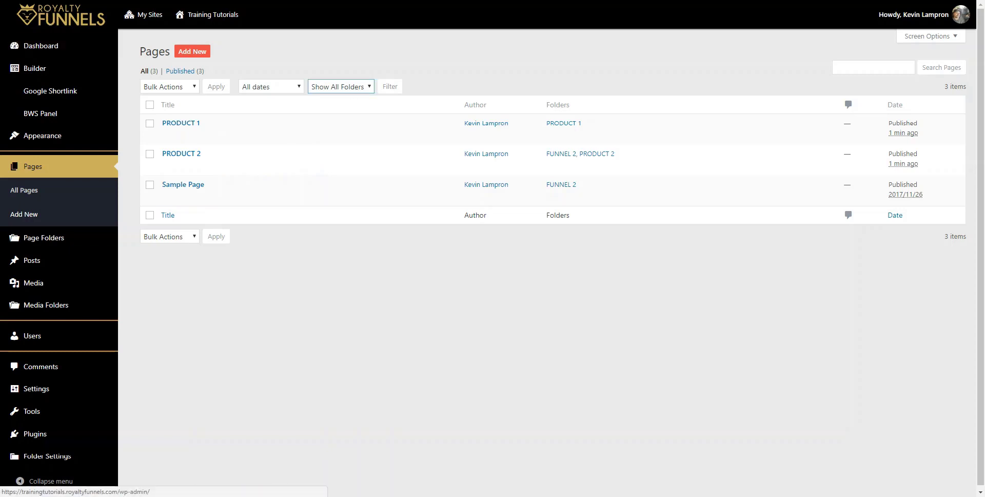
key(F5)
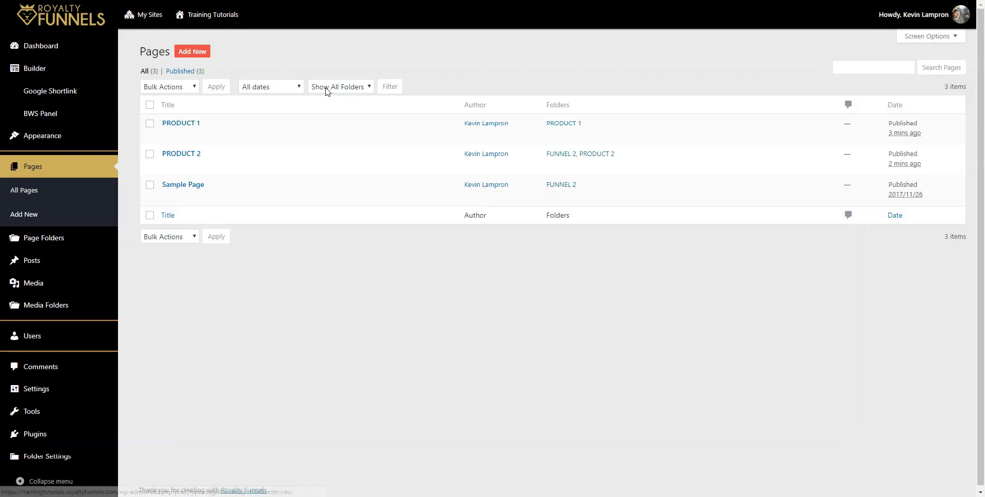
click(342, 88)
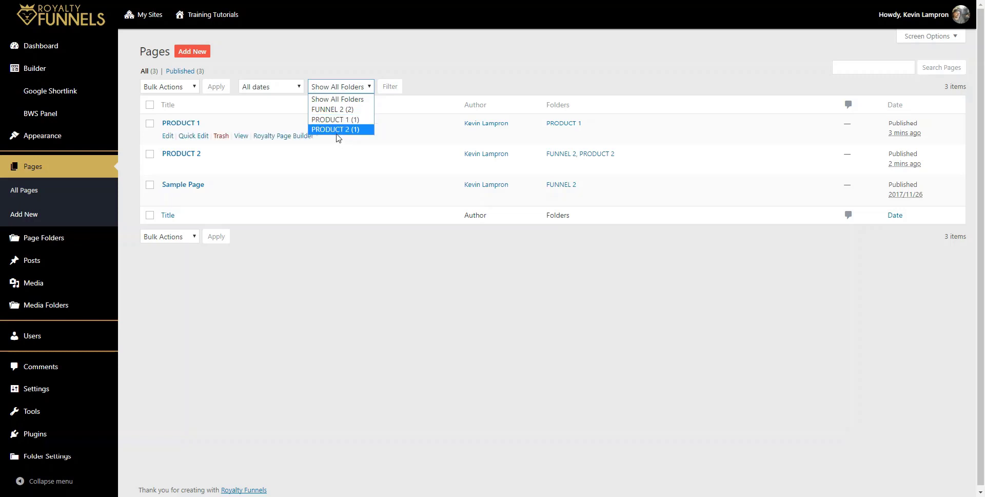
click(317, 130)
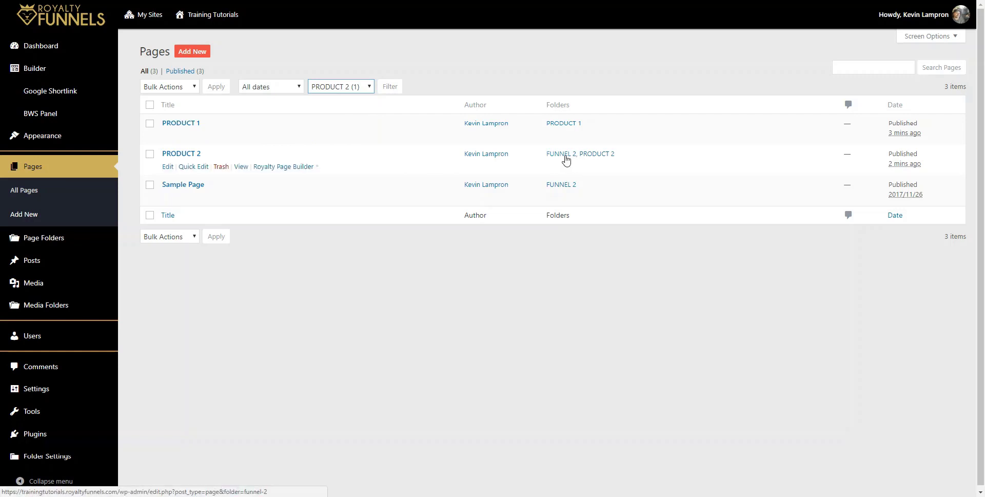
click(388, 87)
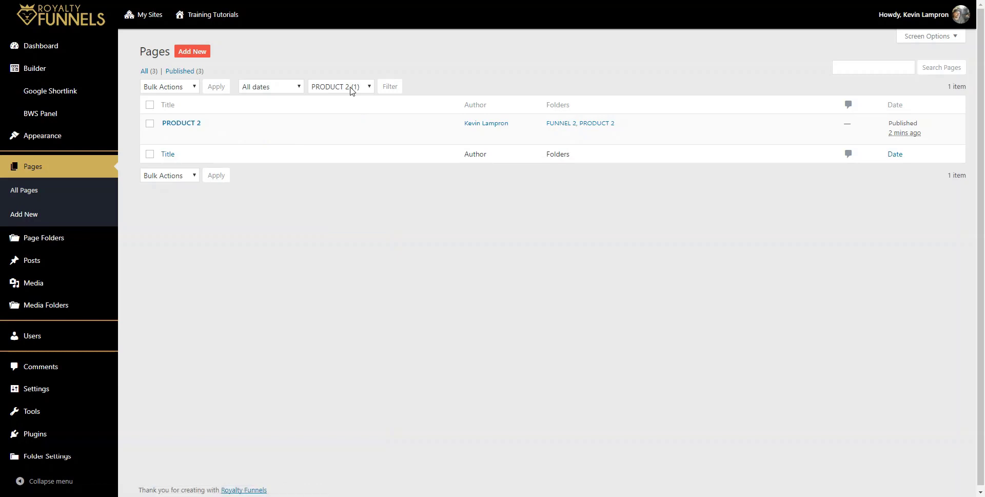
Step: Filter the page list to show only the pages in the FUNNEL 2 folder
click(352, 88)
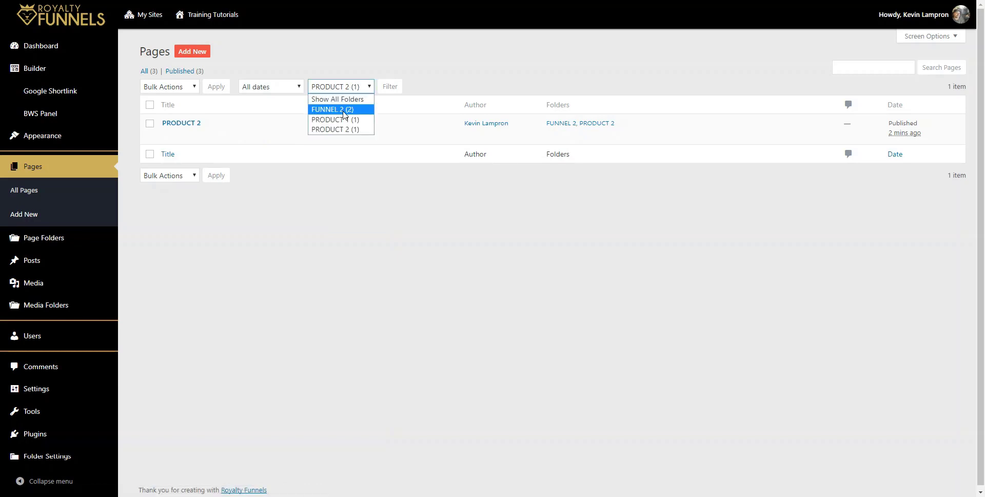
click(344, 110)
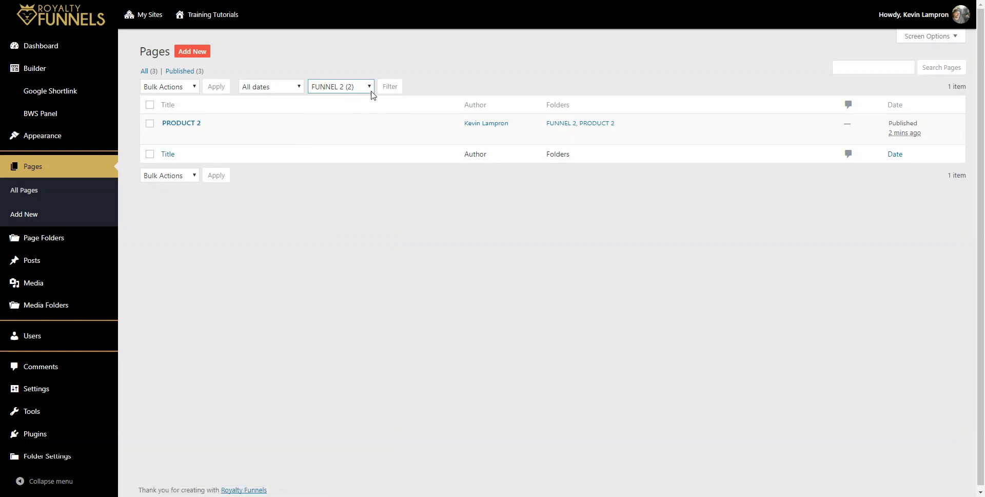
click(394, 91)
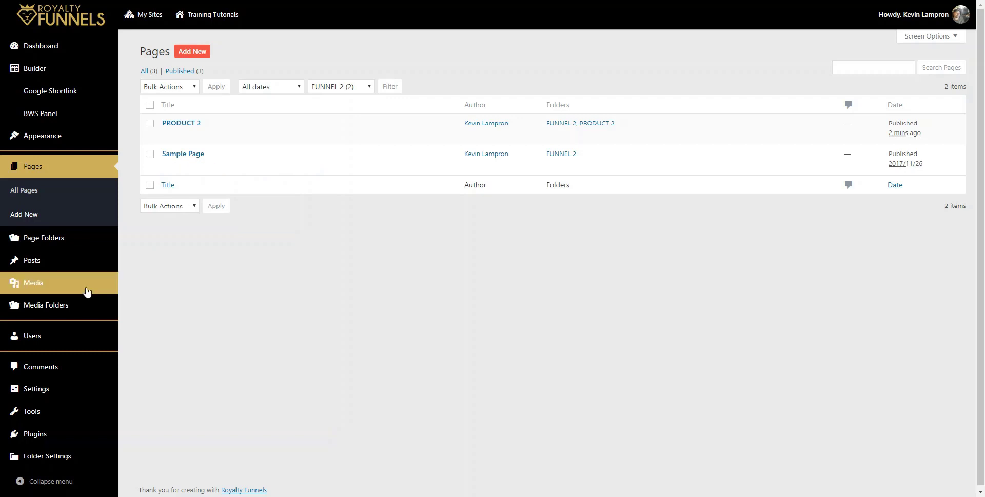
Step: Add a media folder named PRODUCT PICS with no parent folder
click(65, 305)
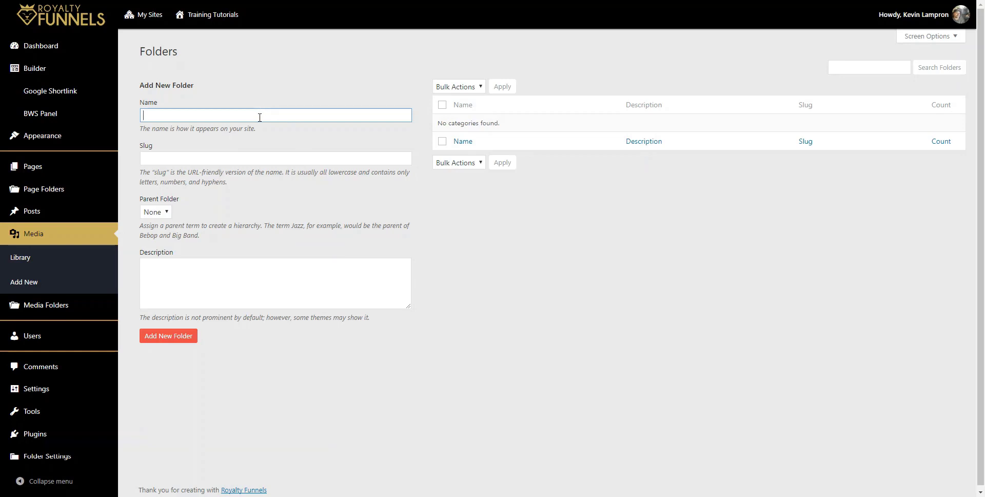
text(PRODUCT PICS)
click(186, 340)
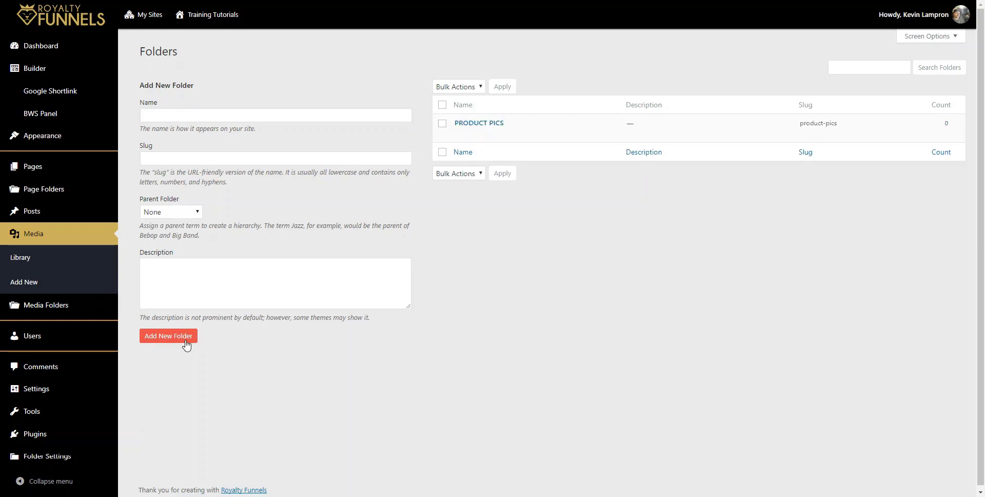
Step: Rename the PRODUCT PICS media folder as PRODUCTS and save the update
click(180, 115)
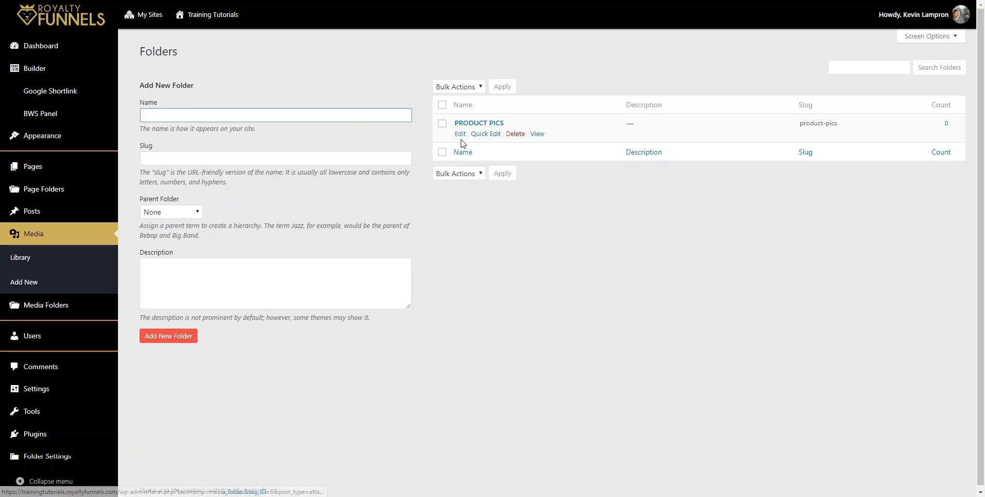
click(485, 134)
double_click(519, 139)
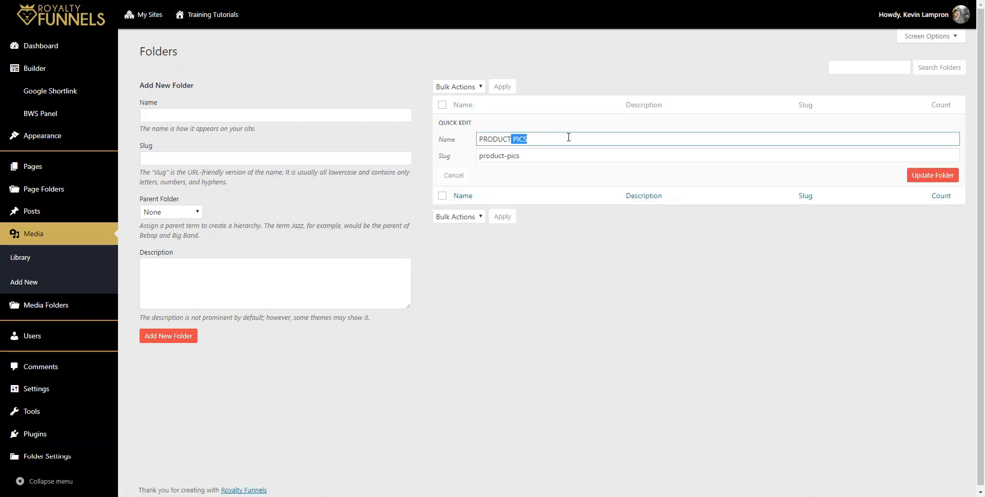
text(S)
click(939, 179)
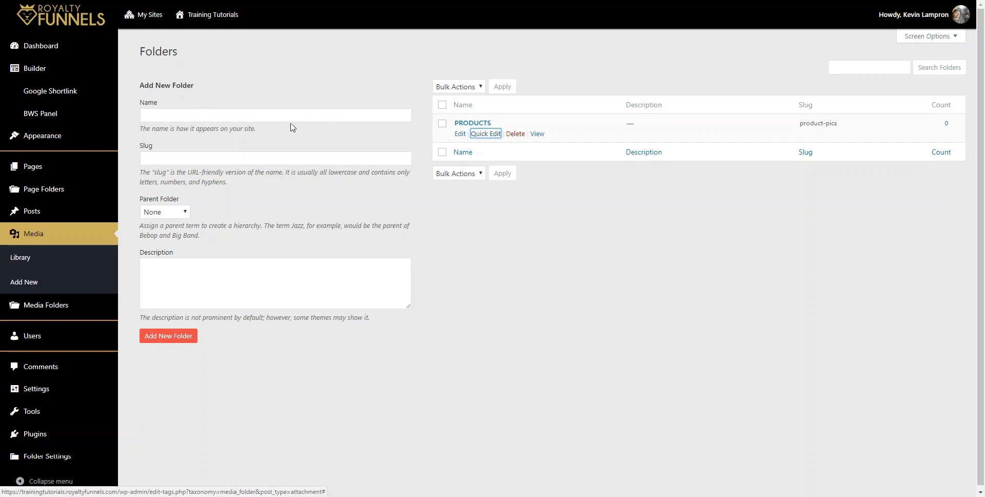
Step: Add a media folder named ATHLETES with no parent folder
click(212, 114)
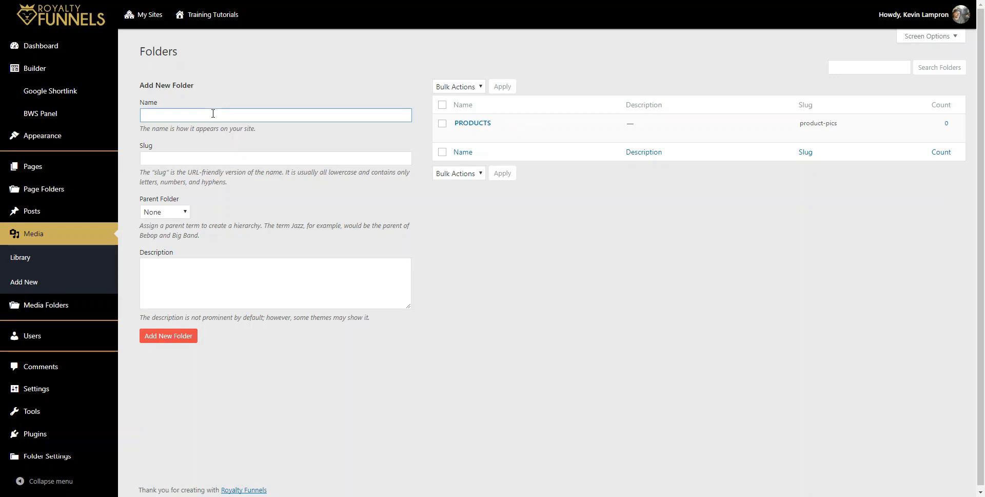
text(ATHEA)
key(BackSpace)
key(BackSpace)
text(EATS)
key(BackSpace)
key(BackSpace)
click(316, 496)
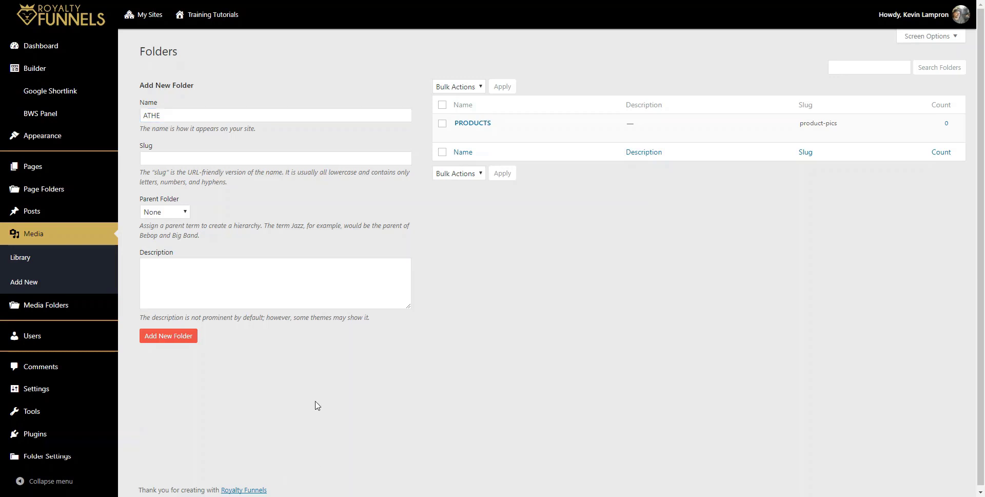
click(174, 113)
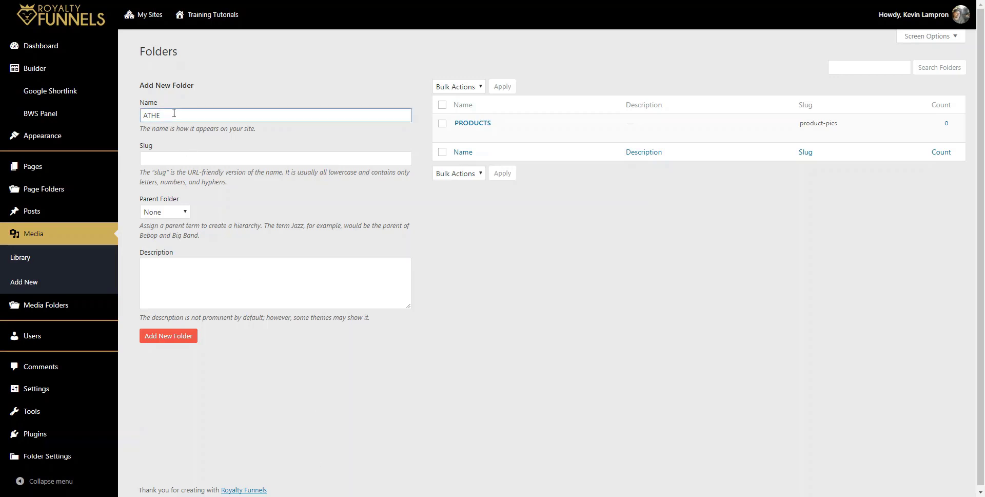
key(BackSpace)
text(LETES)
click(178, 340)
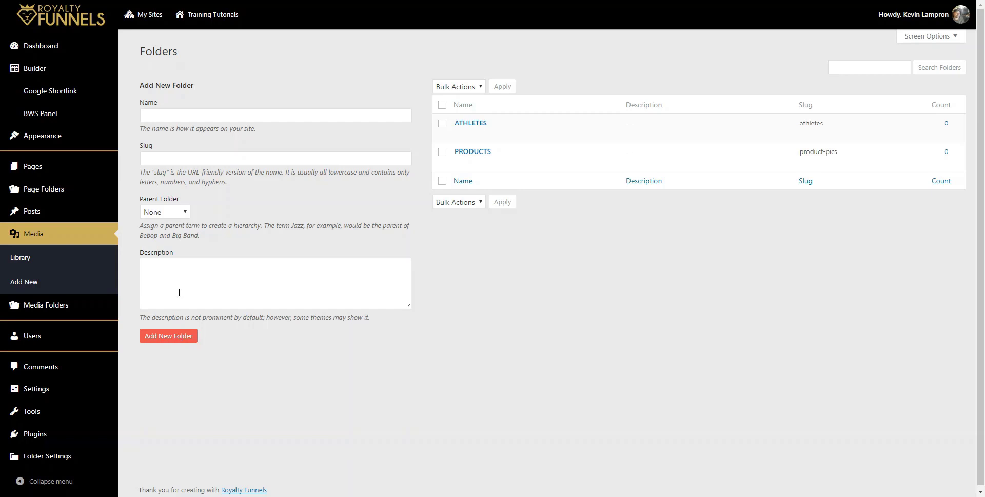
Step: Add a media folder named MALE under parent ATHLETES with the description "ALL MALE ATHLETES"
click(166, 118)
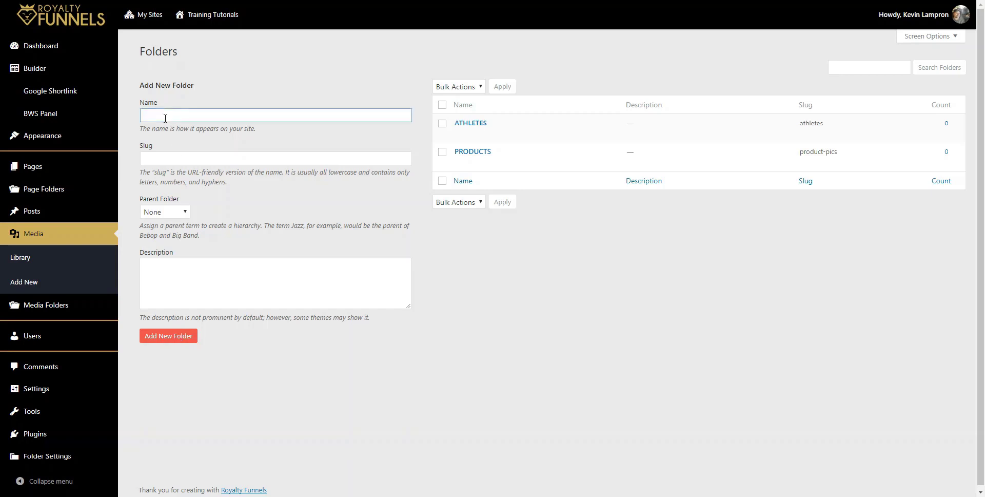
text(MALE)
click(154, 213)
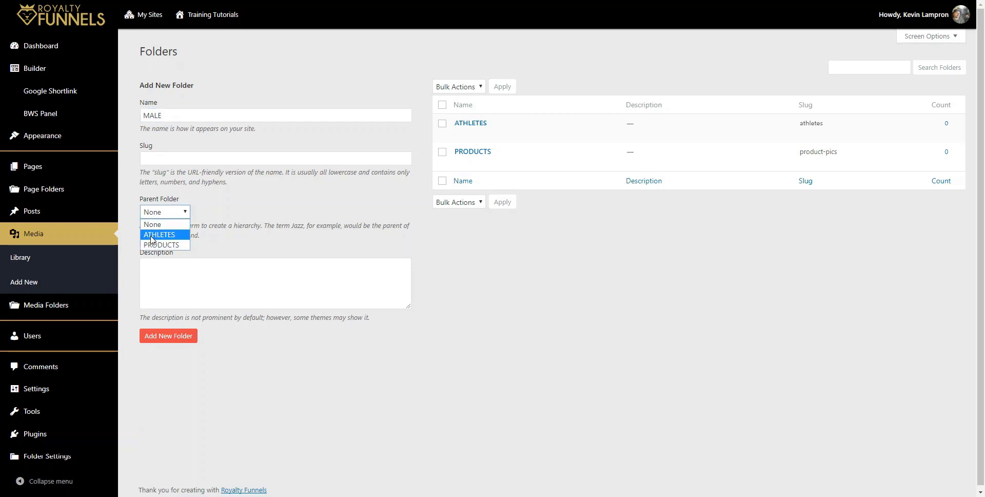
click(152, 237)
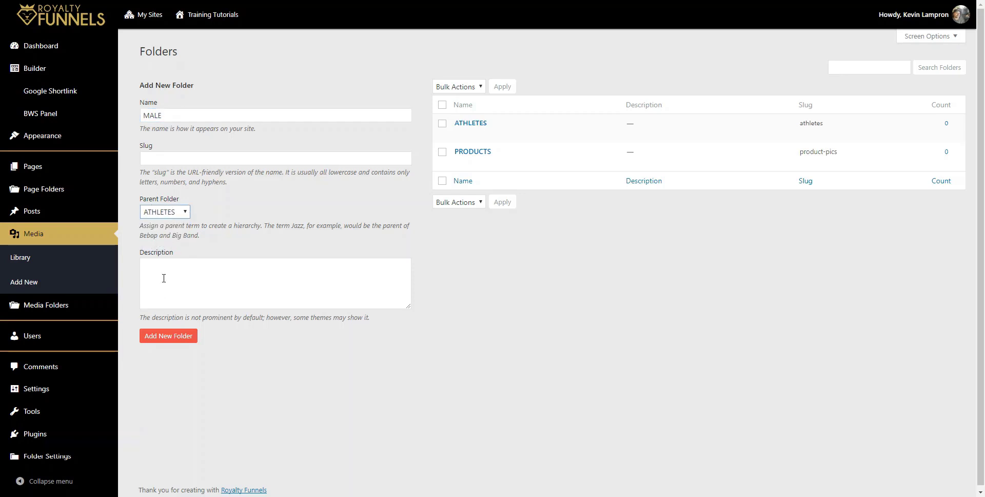
click(163, 278)
text(AL)
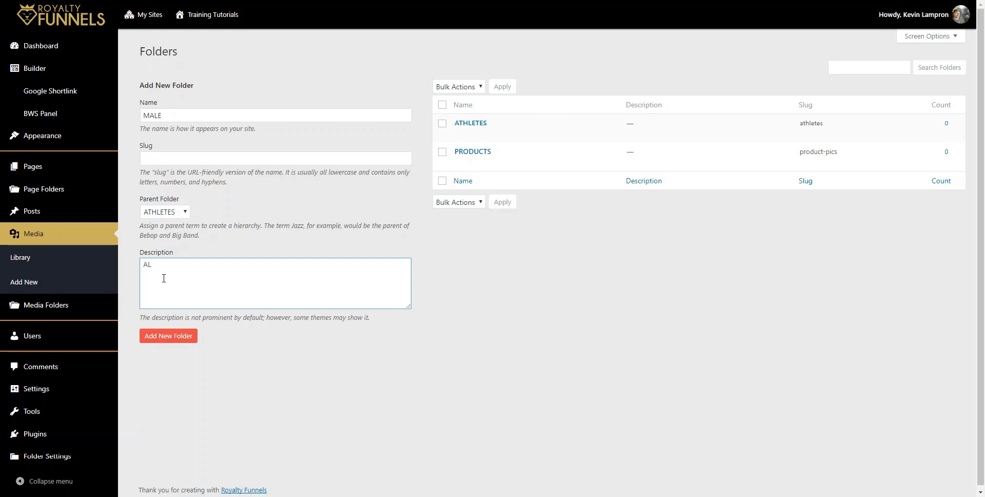
text(L)
text( MALE ALTHLETES)
click(157, 334)
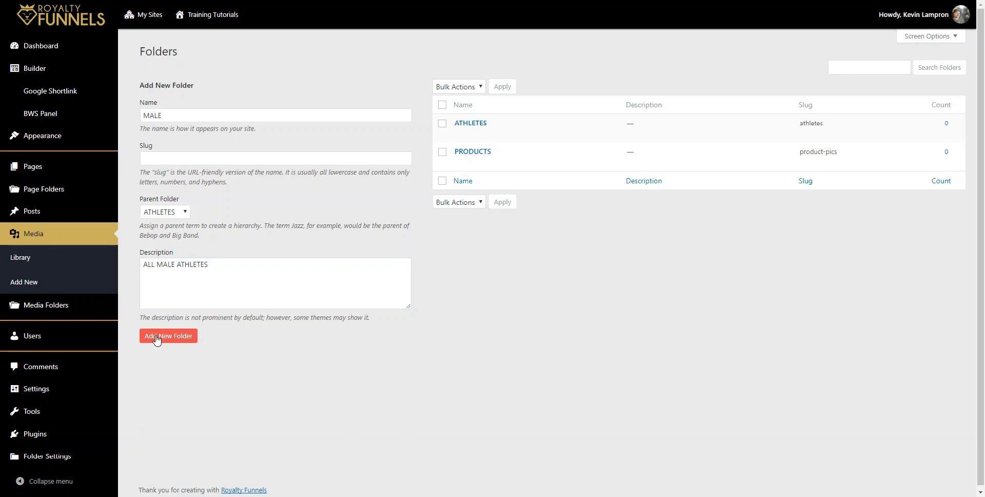
click(157, 338)
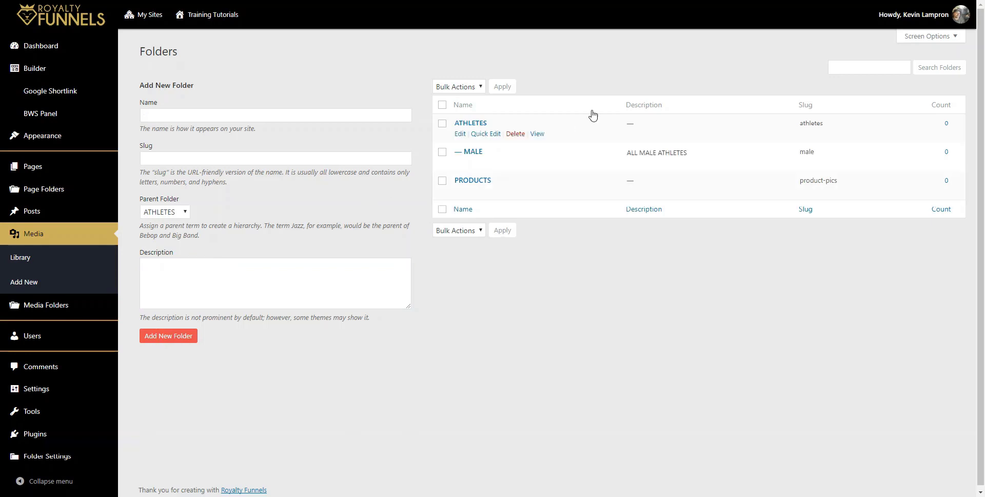
Step: Add a media folder named FEMALE under parent ATHLETES with the description "ALL FEMALE ATHLETES"
click(183, 112)
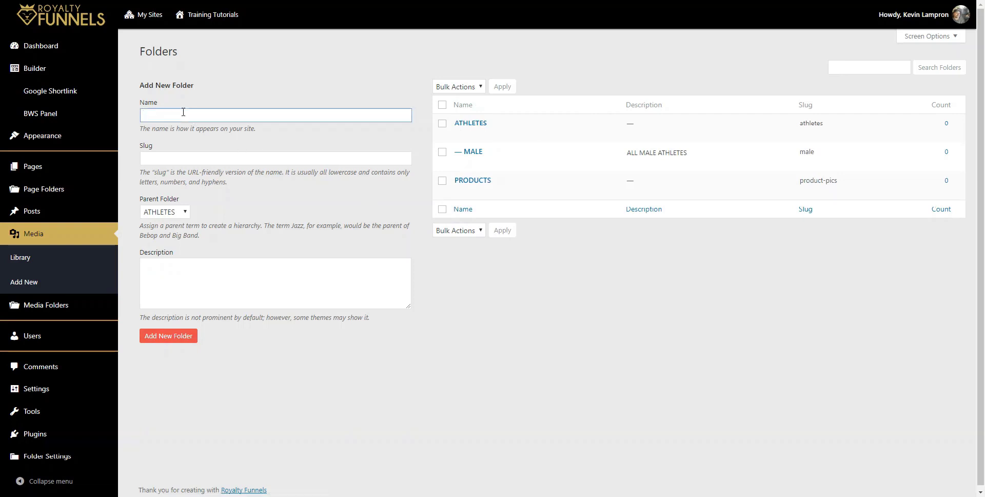
text(FEMALE)
click(161, 264)
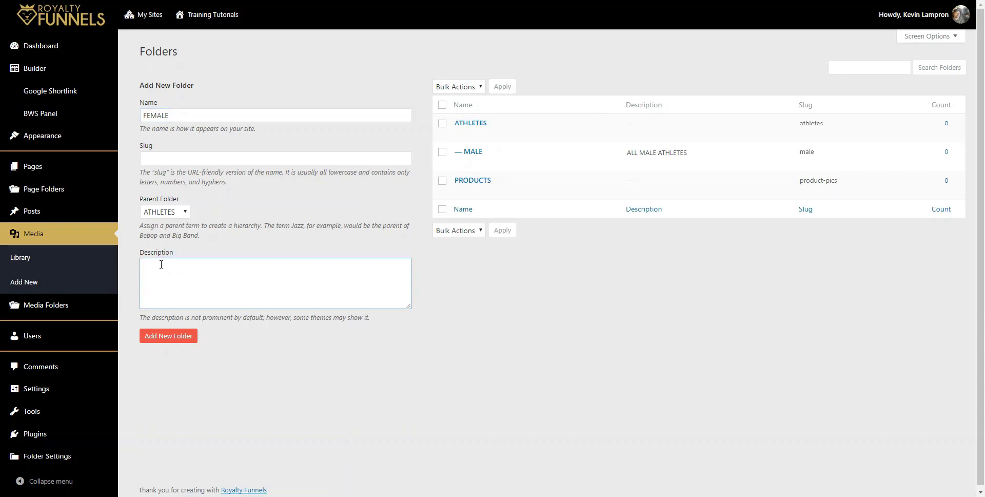
text(ALL FEMALE ATHLETES)
click(169, 336)
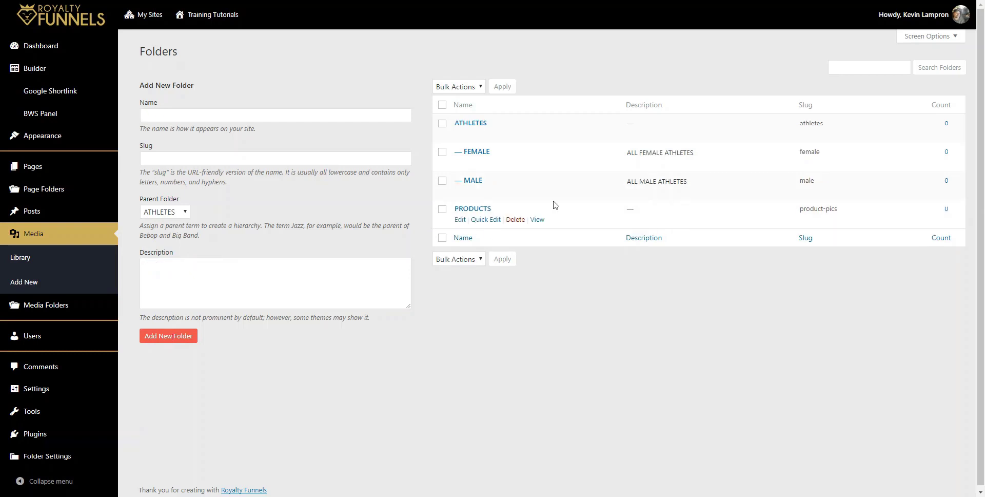
Step: Name the new media folder COKE and choose PRODUCTS as its parent folder
mouse_move(483, 134)
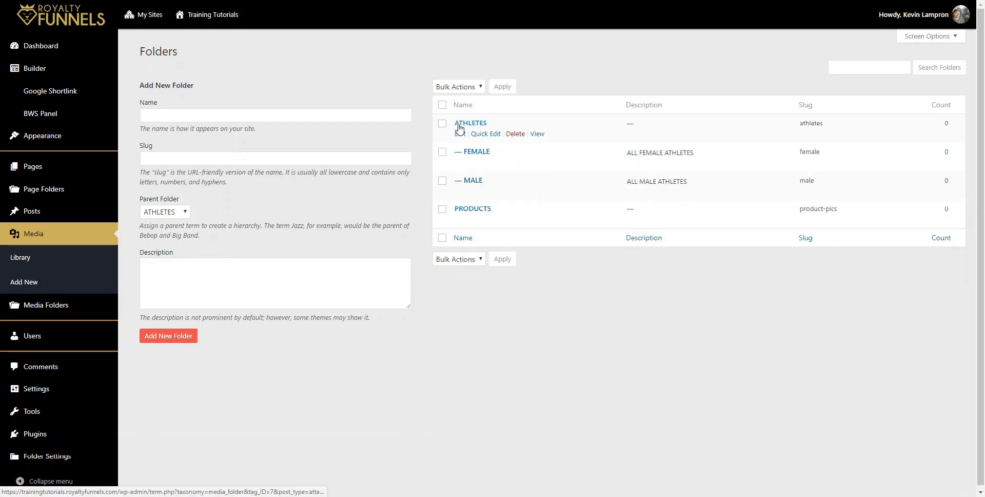
click(148, 117)
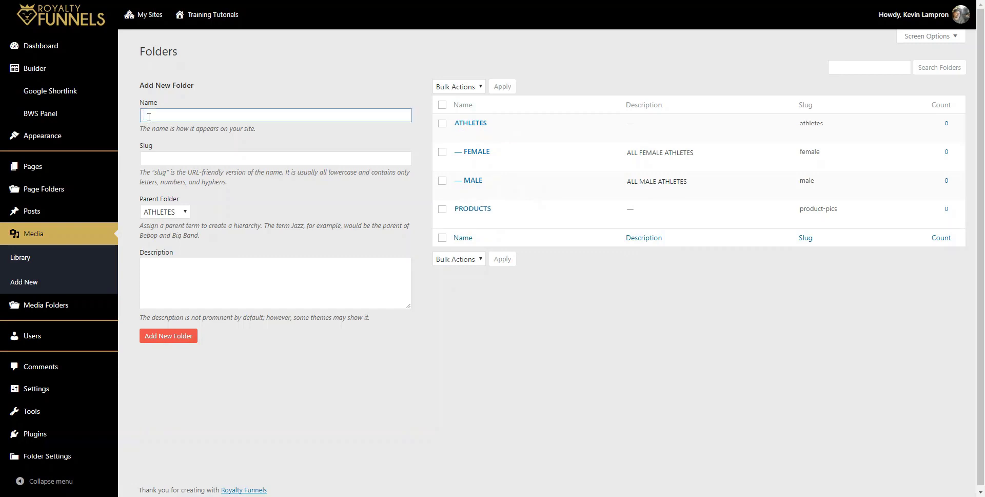
text(COKE)
click(153, 213)
click(148, 265)
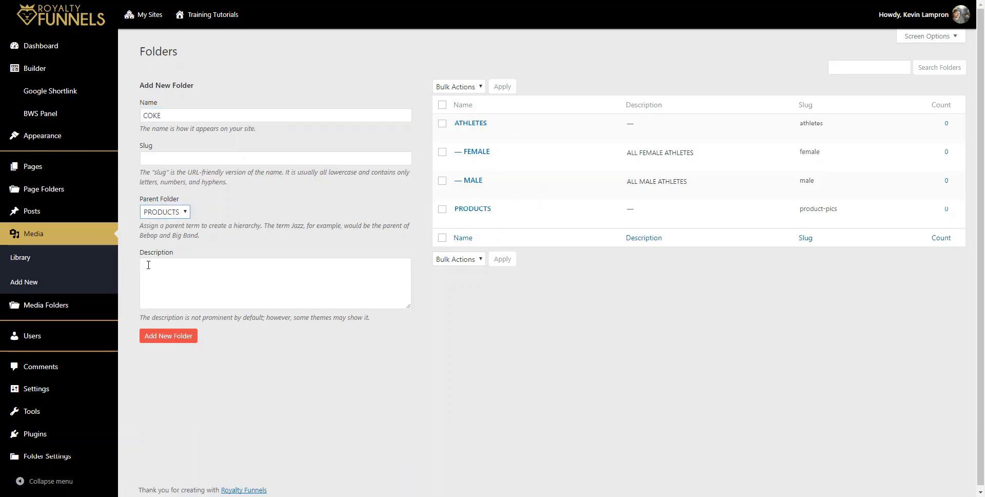
Step: Enter "ALL COCA-COLA PRODUCTS" as the new folder's description
click(148, 267)
text(A)
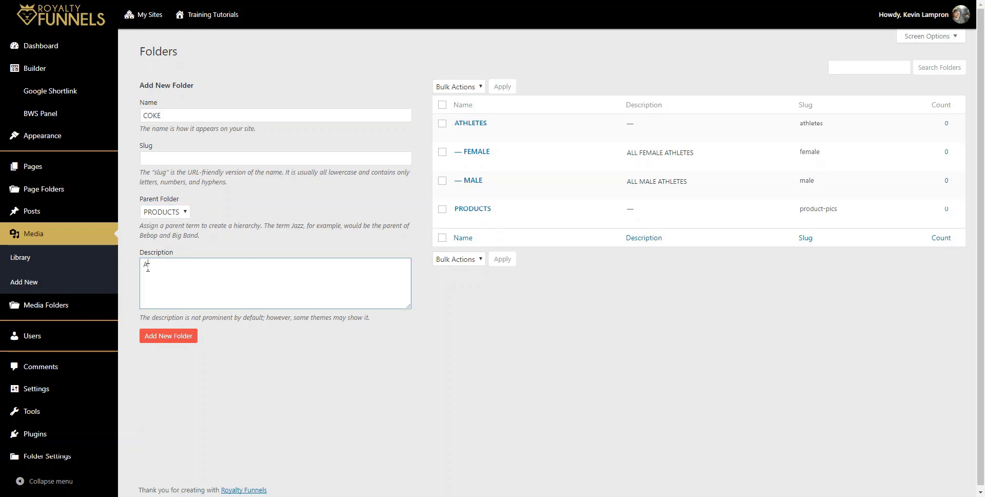
text(LL COK)
text(CA)
text(COLA)
key(Left)
key(Left)
key(Left)
key(Left)
text(-COLA PRODUCTS)
Step: Replace the description with "ALL NIKE PRODUCTS" and add the folder
drag(238, 264, 88, 270)
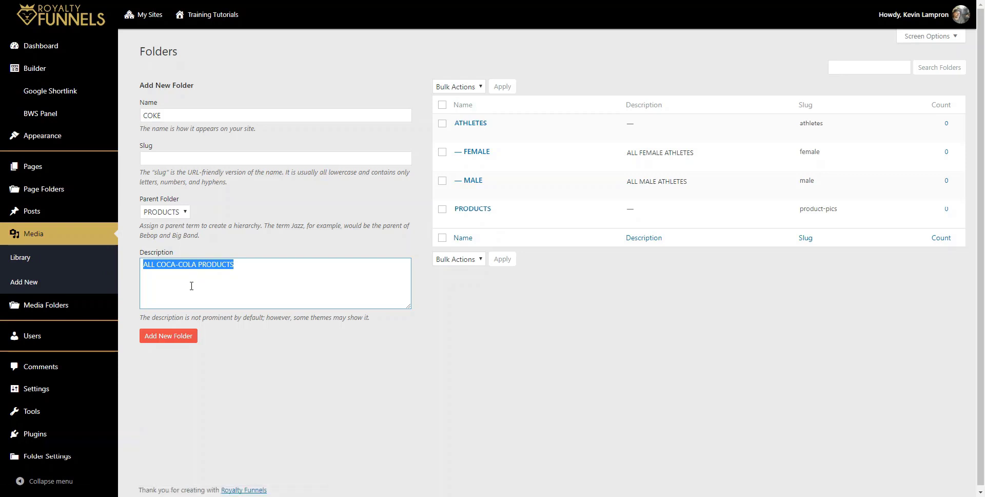
text(NIKE)
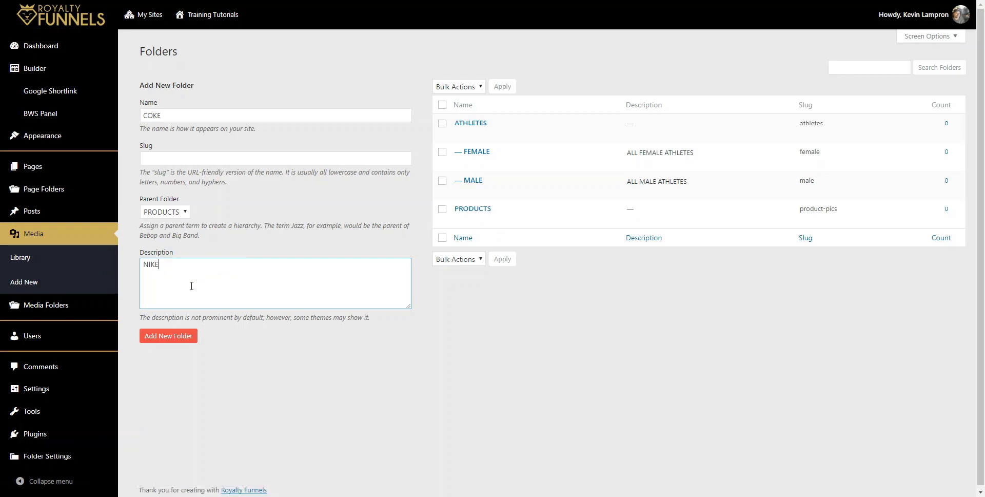
click(145, 264)
text(ALL NIKE PRODUCTS)
click(157, 335)
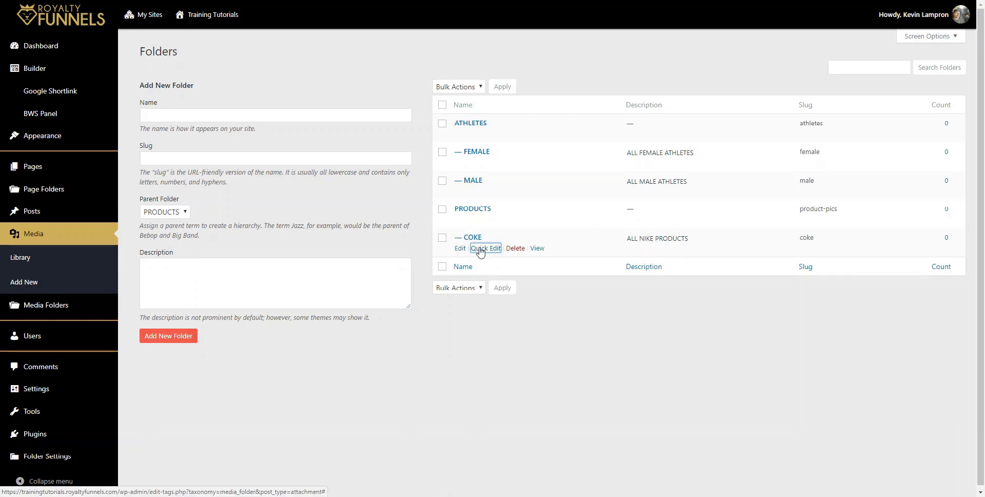
Step: Rename the COKE media folder as NIKE, set its slug to nike and save the update
click(481, 248)
double_click(493, 254)
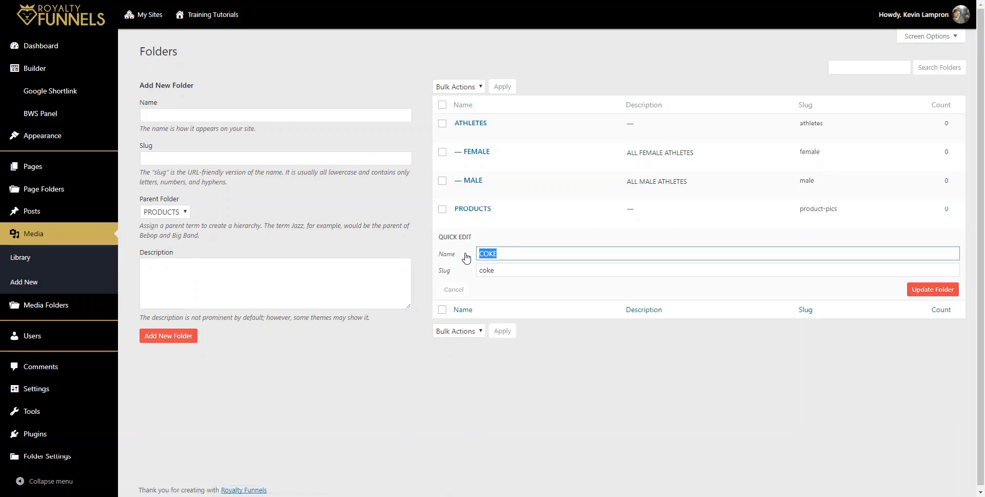
text(NIKE)
double_click(482, 269)
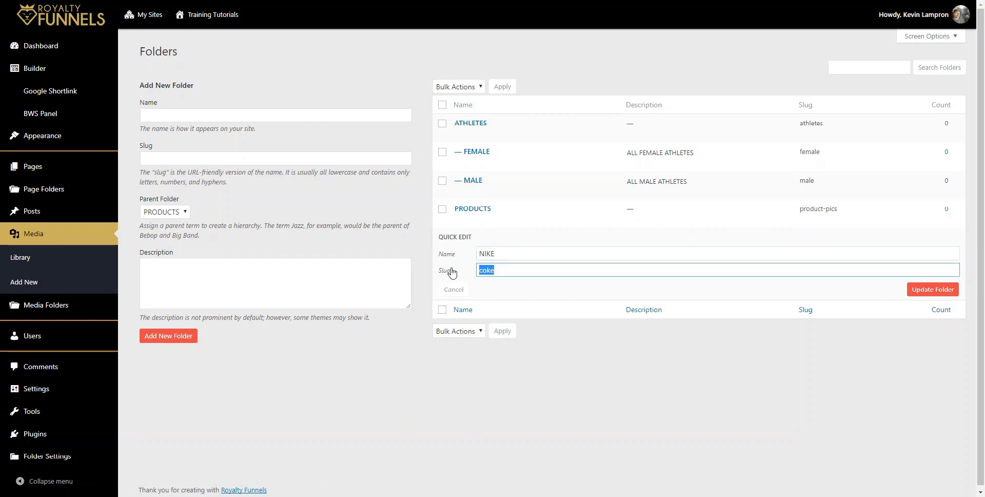
text(nk)
key(BackSpace)
text(ike)
click(934, 290)
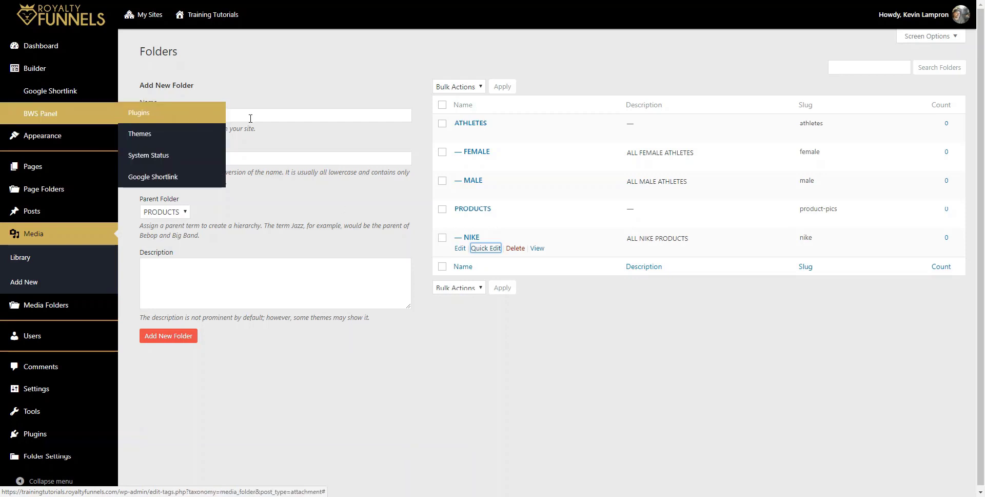
Step: Add a media folder named ADIDAS under parent PRODUCTS with the description "ALL ADIDAS PRODUCTS"
click(162, 117)
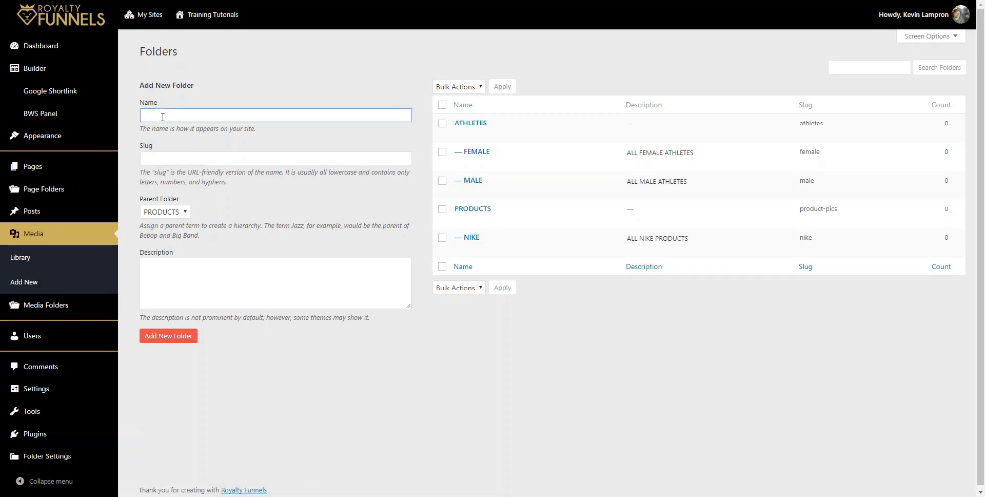
text(ADIDAS)
click(167, 262)
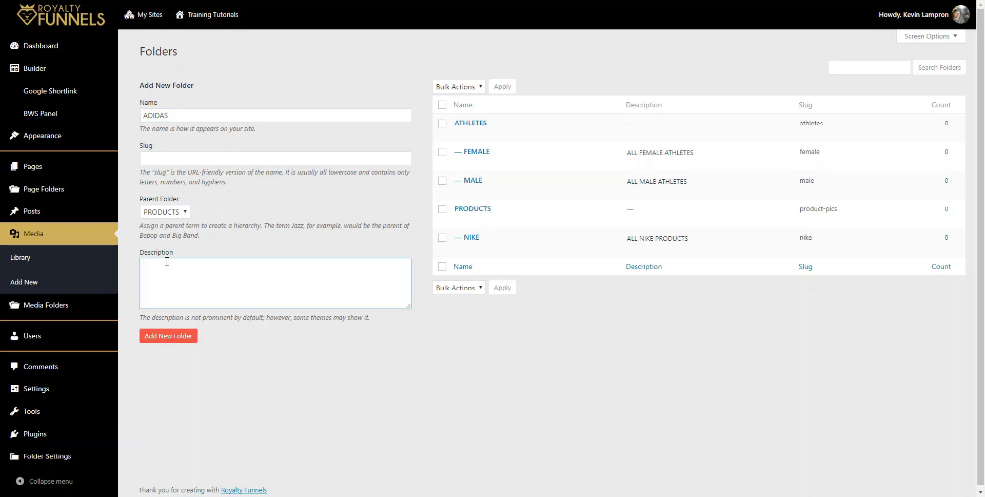
text(ALL ADIDAS PRODUCTS)
click(171, 336)
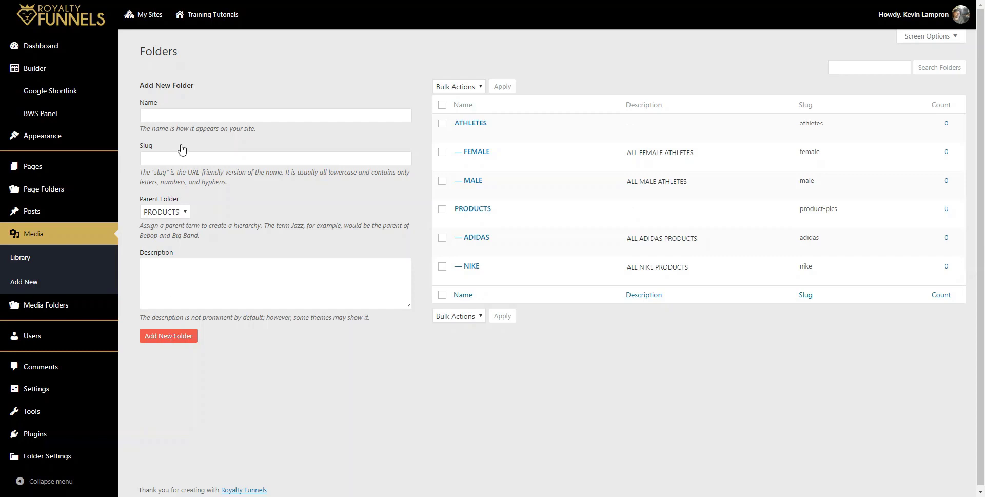
Step: Add two media folders named MENS SHOES and WOMEN SHOES under parent NIKE, without descriptions
click(170, 121)
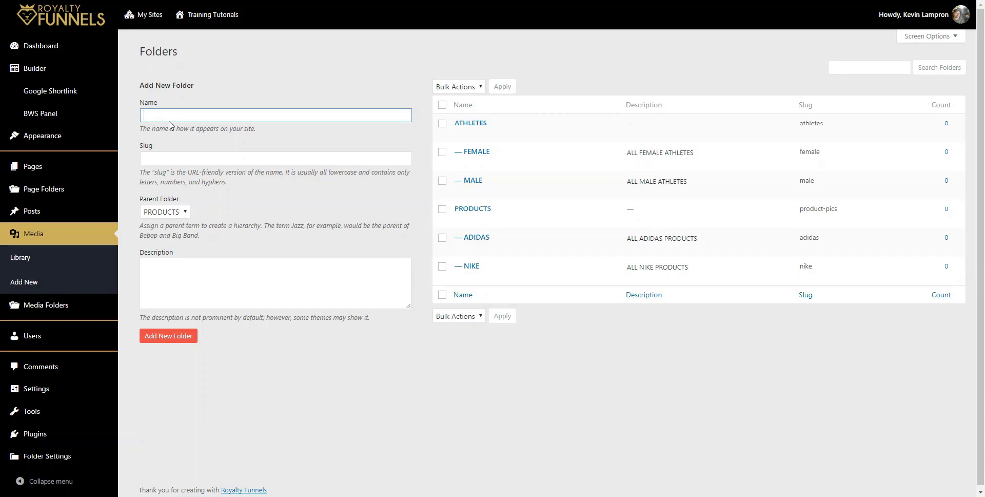
text(MENS SHOES)
click(163, 213)
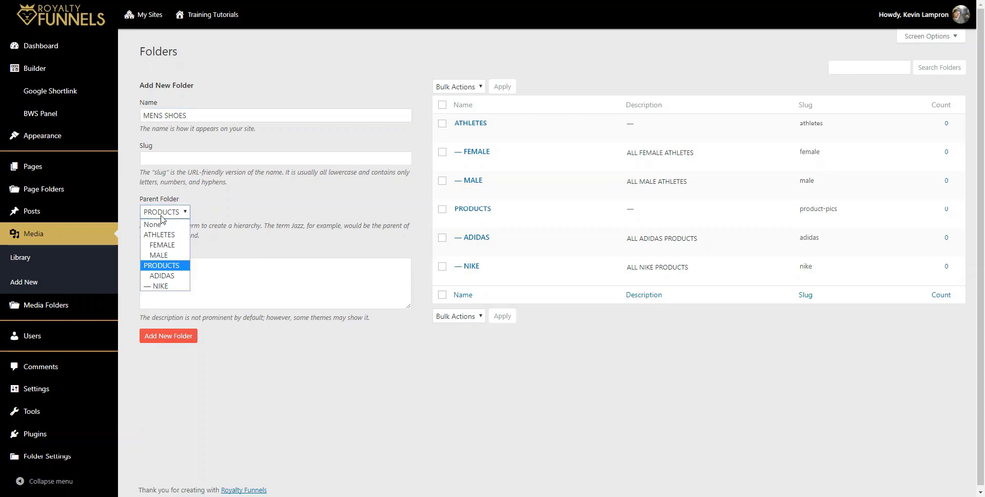
click(157, 285)
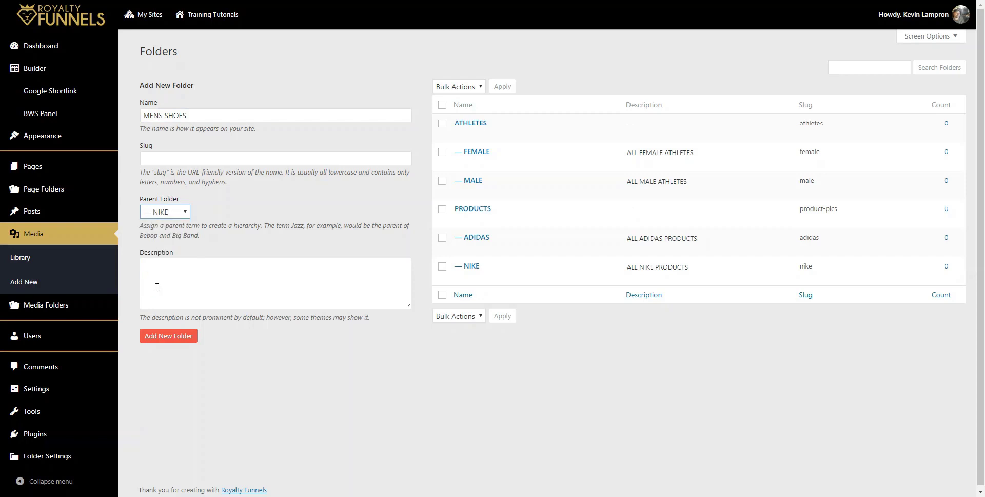
click(165, 336)
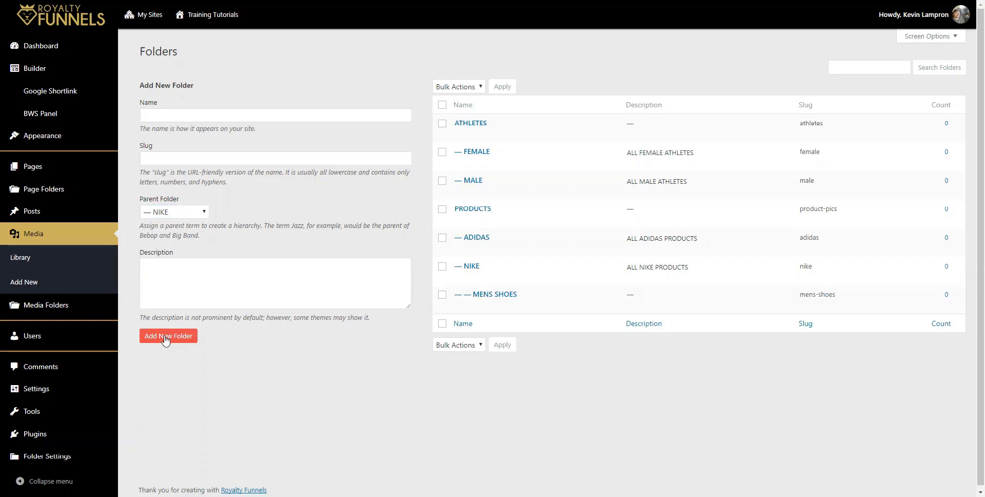
click(154, 116)
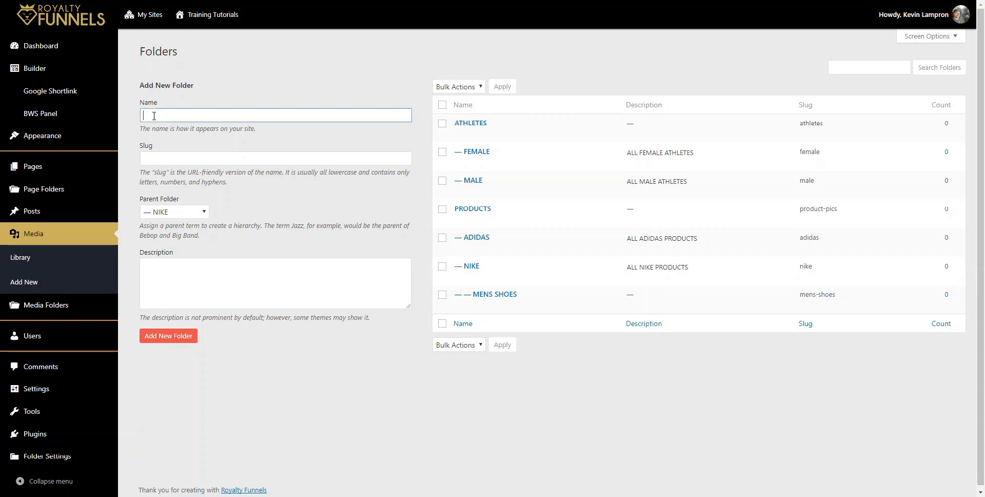
text(WOMEN SHOES)
click(166, 338)
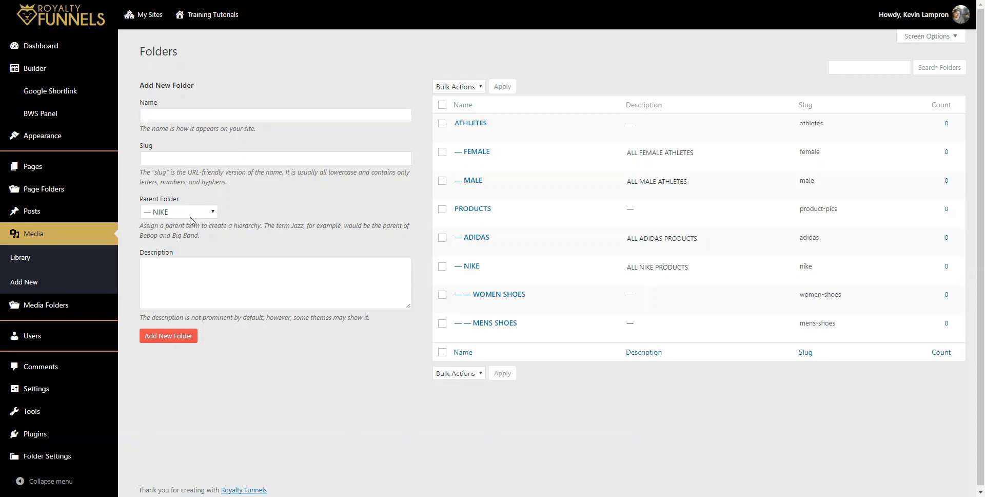
Step: Add two media folders named MENS CLOTHING and WOMEN CLOTHING under parent NIKE
click(175, 117)
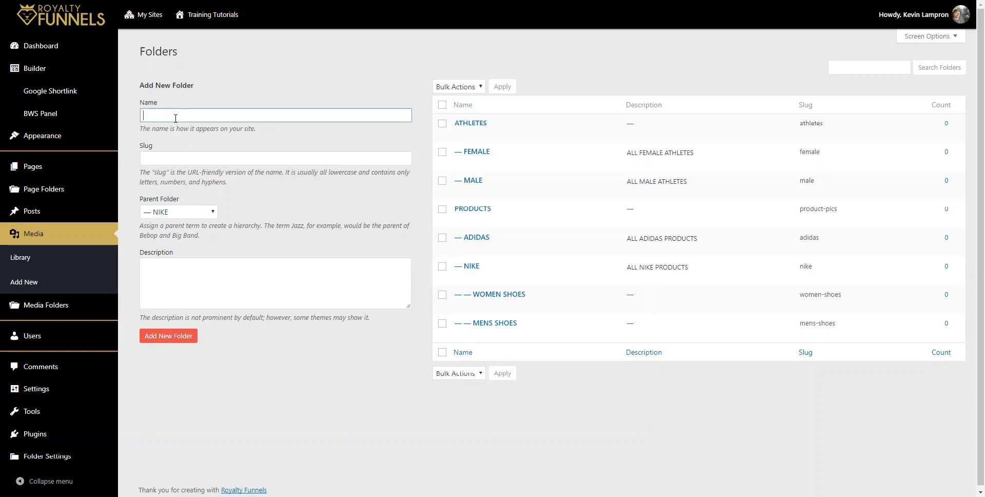
text(MENS CLOTHING)
click(162, 345)
click(163, 114)
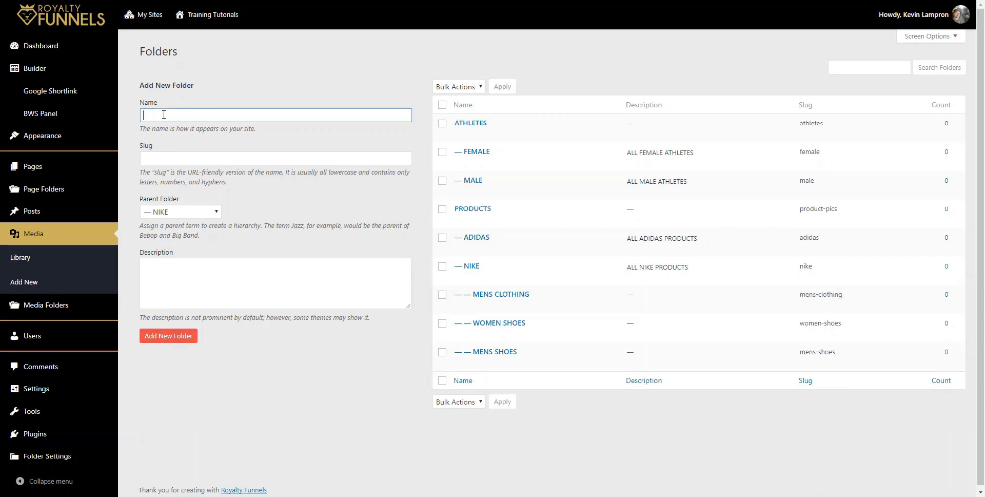
text(WOMEN CLOTHING)
click(171, 338)
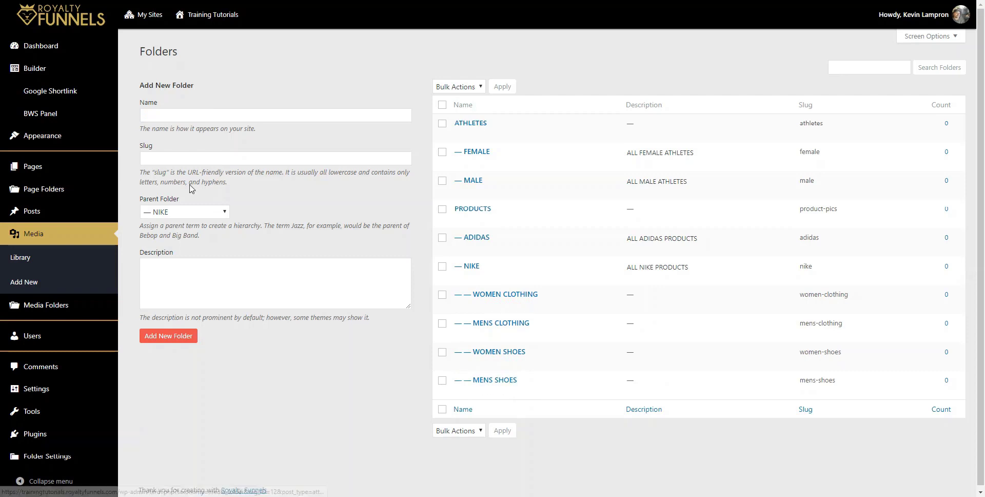
Step: Add two media folders named MENS SHOES and WOMEN SHOES under parent ADIDAS, without descriptions
click(168, 114)
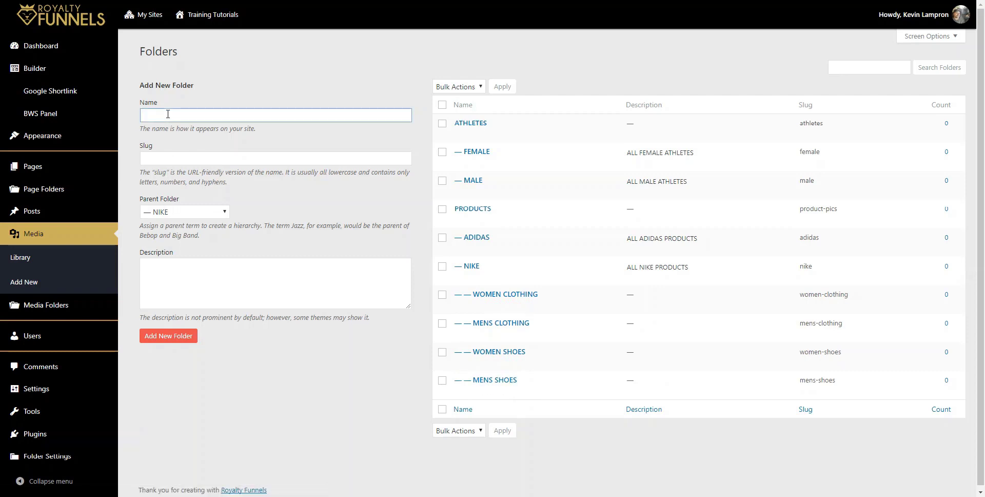
text(MENS SHOES)
click(160, 212)
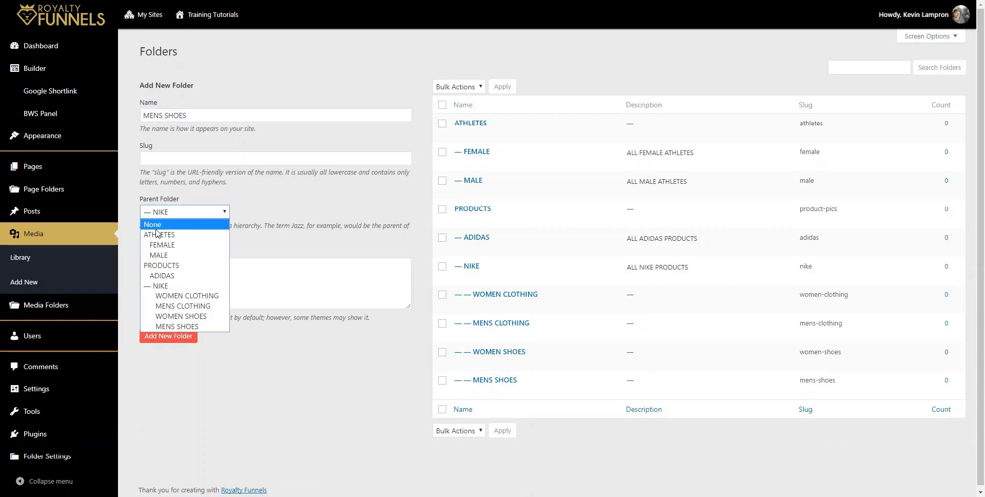
click(155, 276)
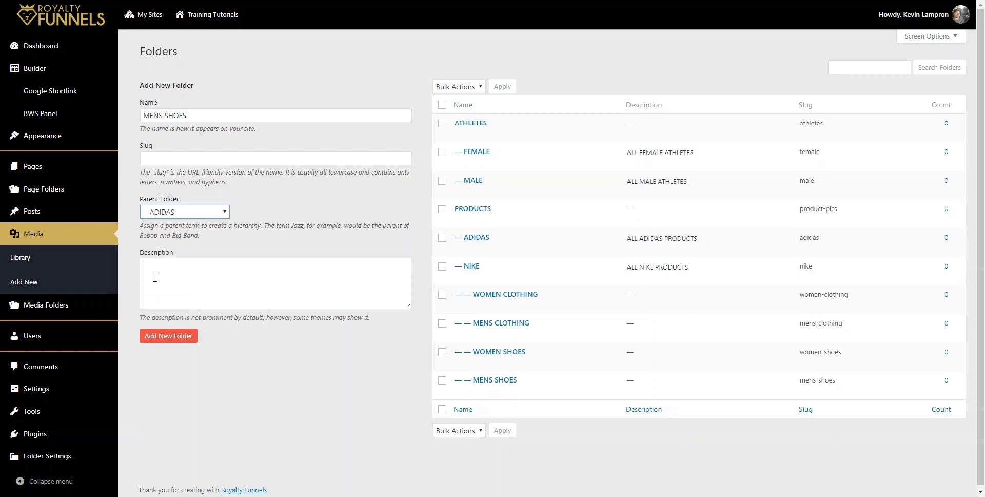
click(165, 336)
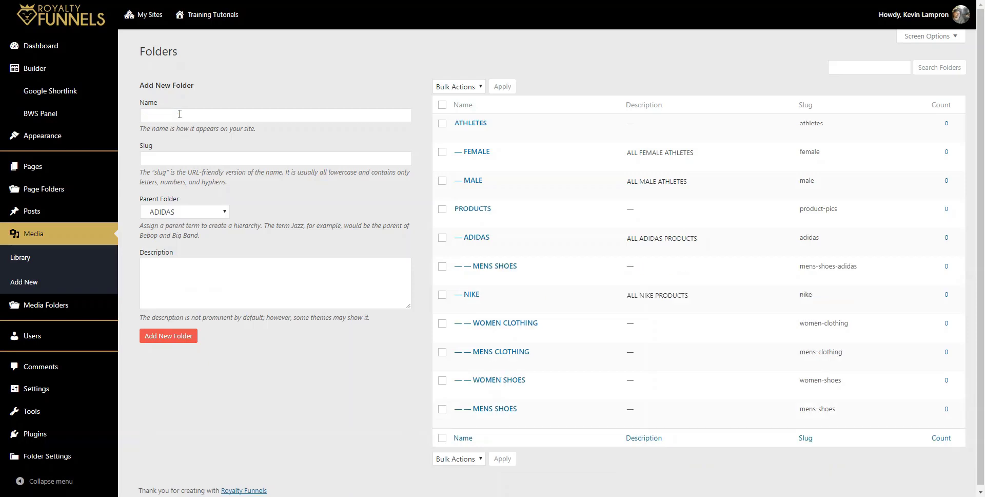
click(180, 114)
text(WOM)
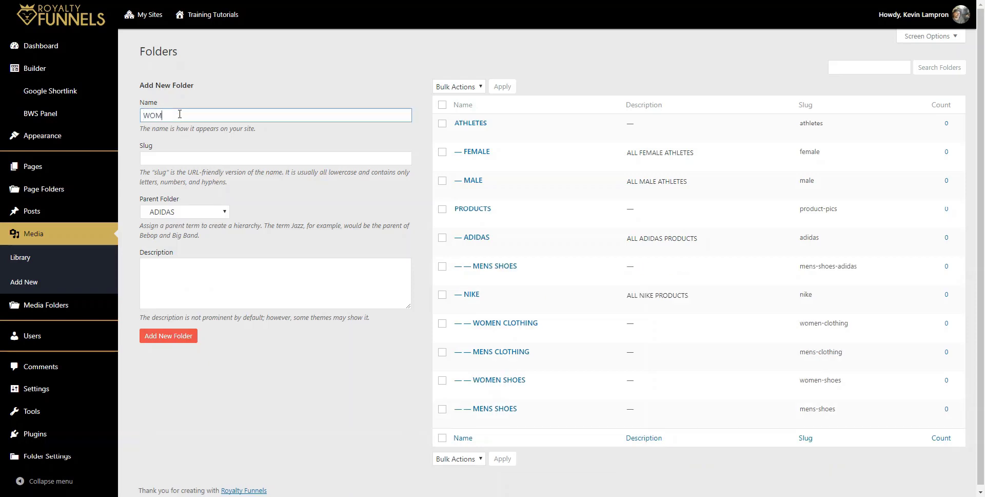
text(EN SHOES)
click(180, 339)
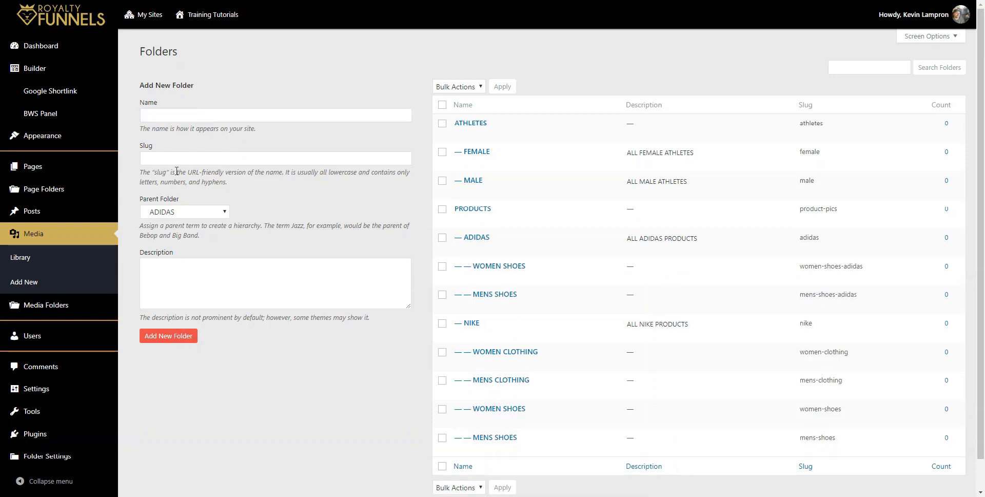
Step: Add two media folders named MENS CLOTHING and WOMENS CLOTHING under parent ADIDAS
click(175, 116)
text(ME)
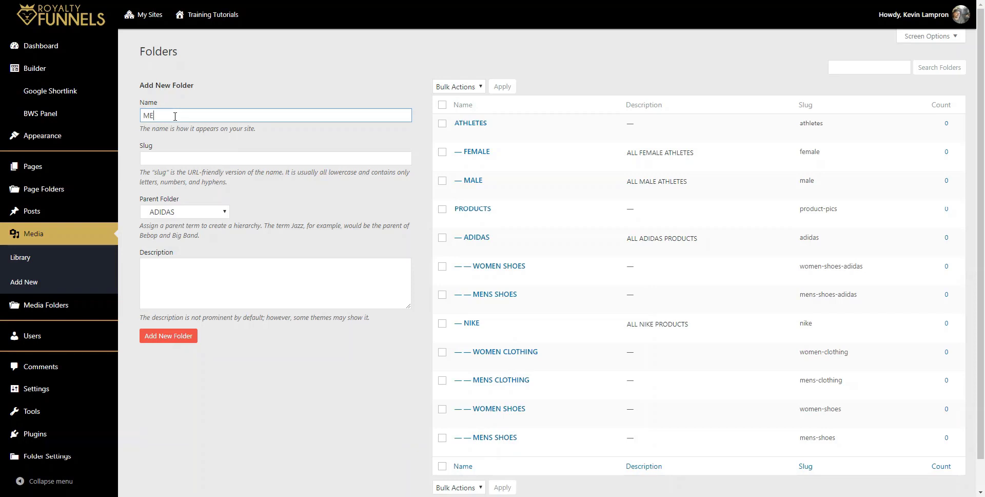
text(NS CLOTHING)
click(154, 336)
click(180, 116)
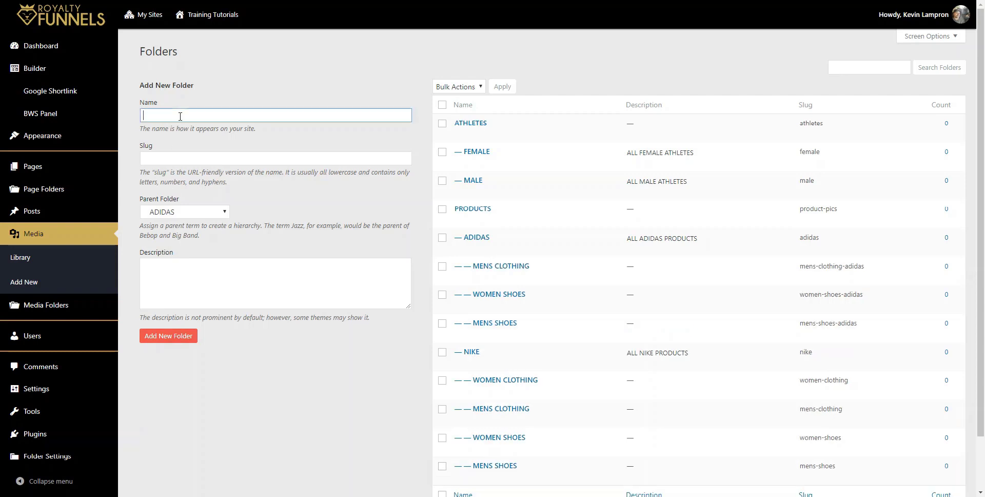
text(WOMENS CLOTHING)
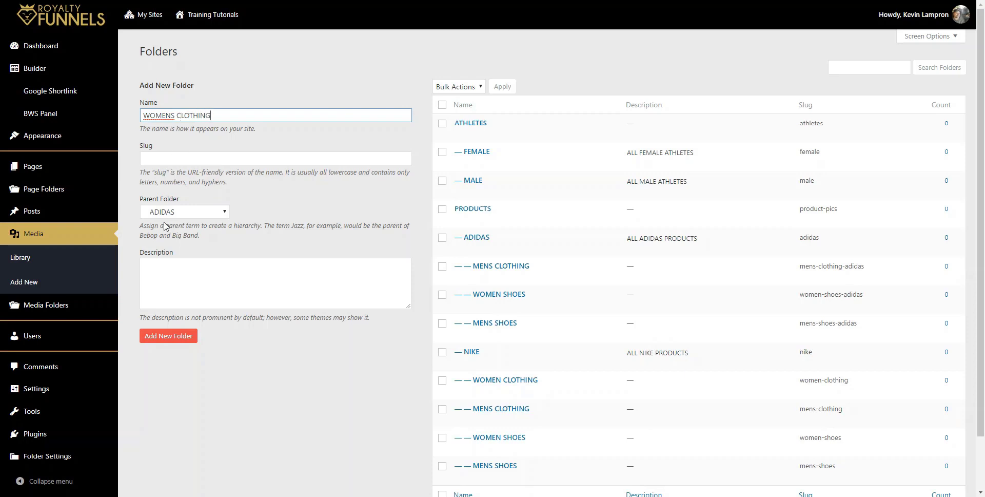
click(163, 336)
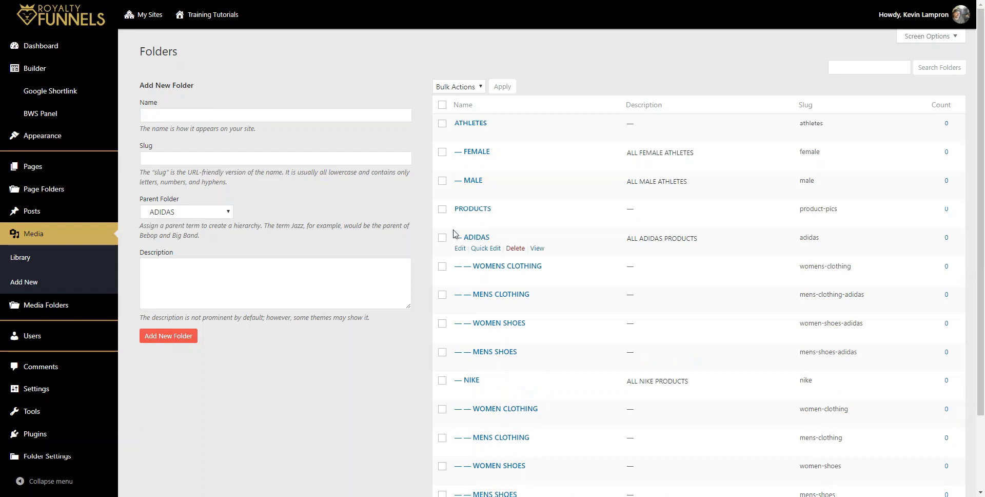
Step: Review the full list of media folders and open the media library
scroll(461, 395, down, 2)
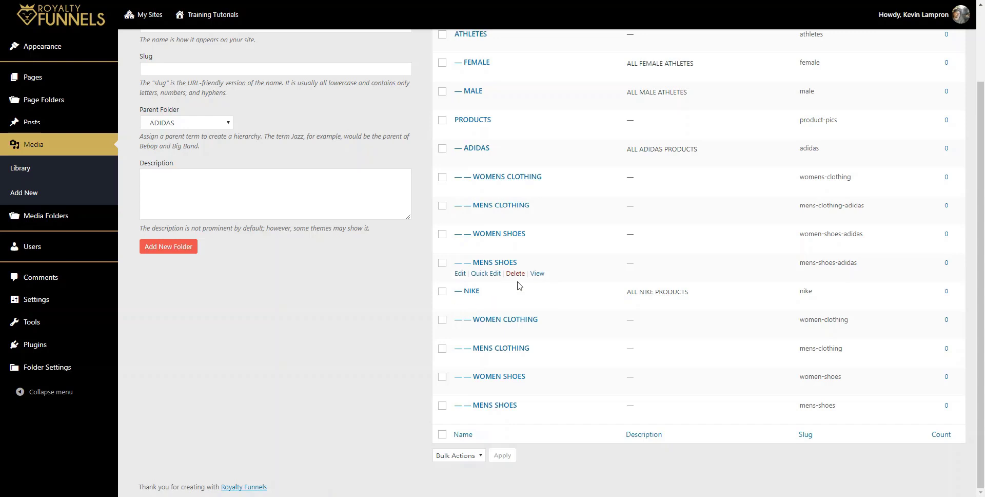
scroll(517, 292, up, 2)
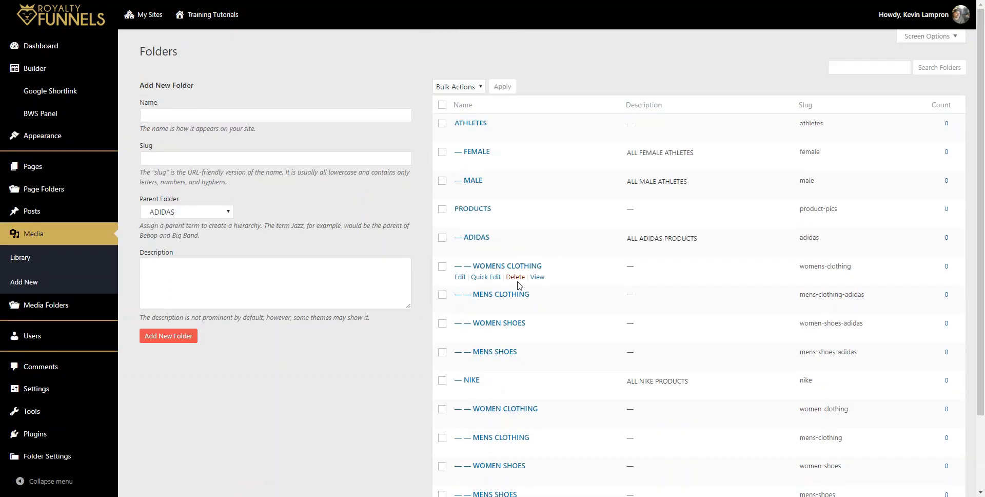
click(22, 255)
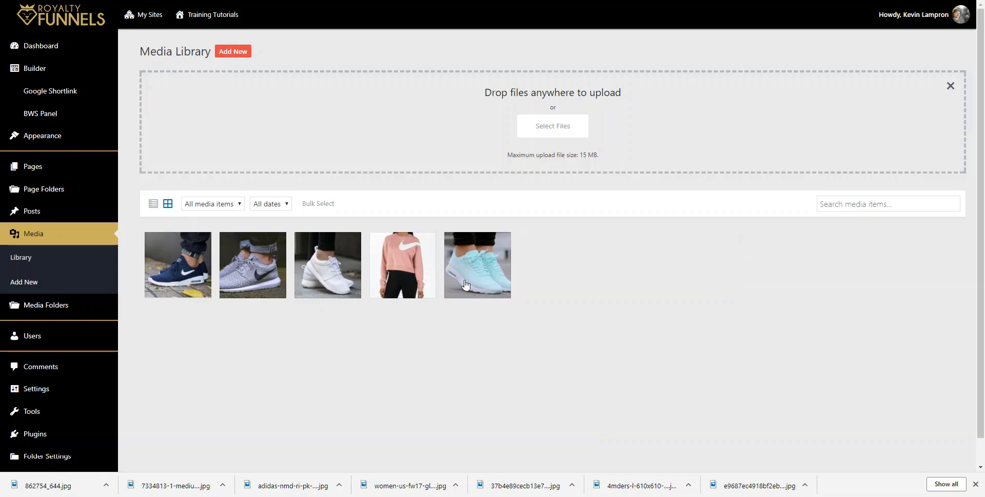
Step: Upload all five images from the local ADIDAS folder to the media library
click(553, 128)
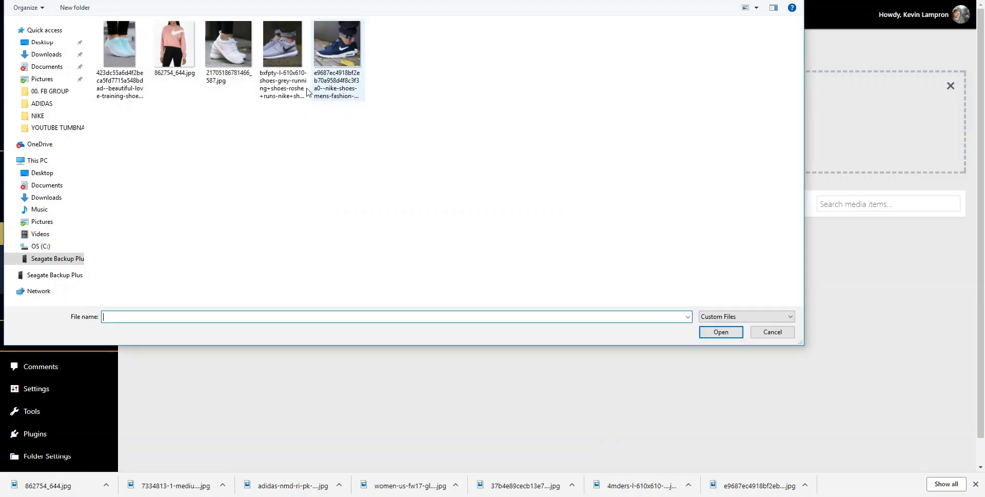
click(54, 1)
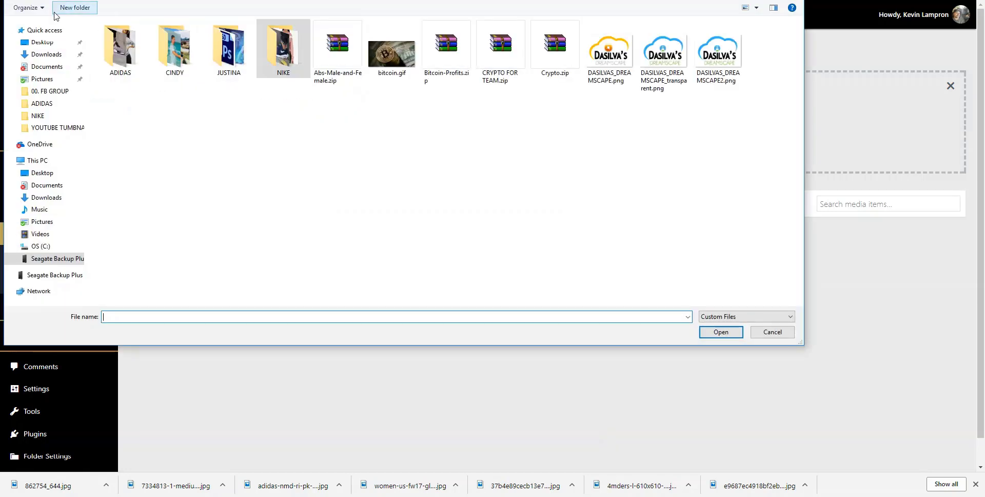
double_click(124, 55)
click(124, 55)
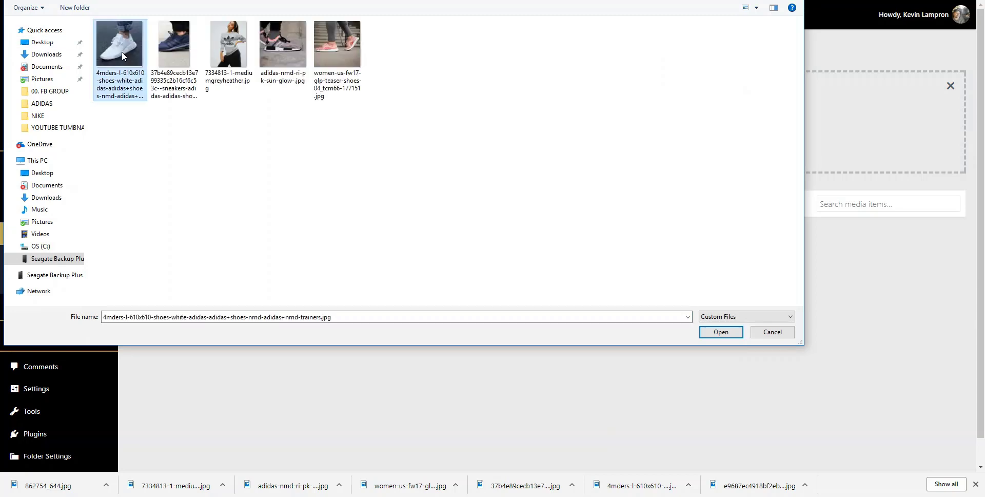
shift+click(354, 66)
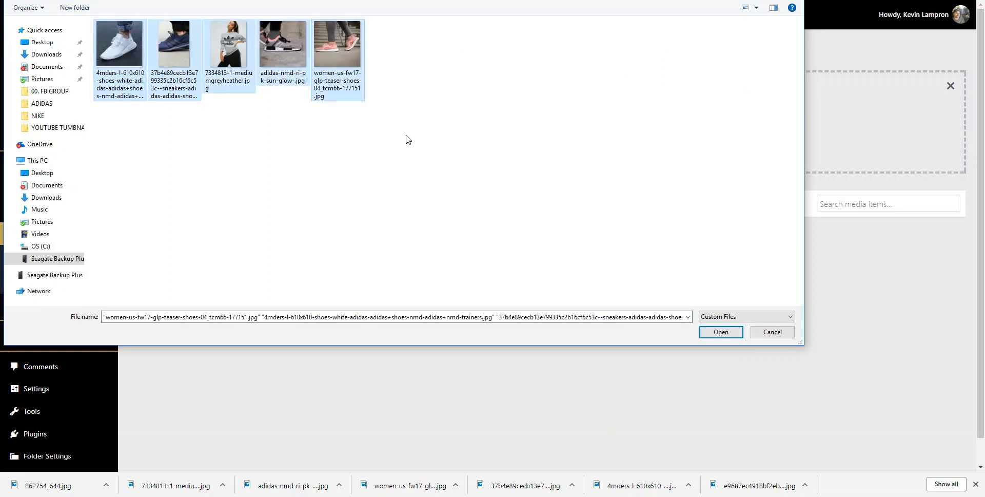
click(719, 333)
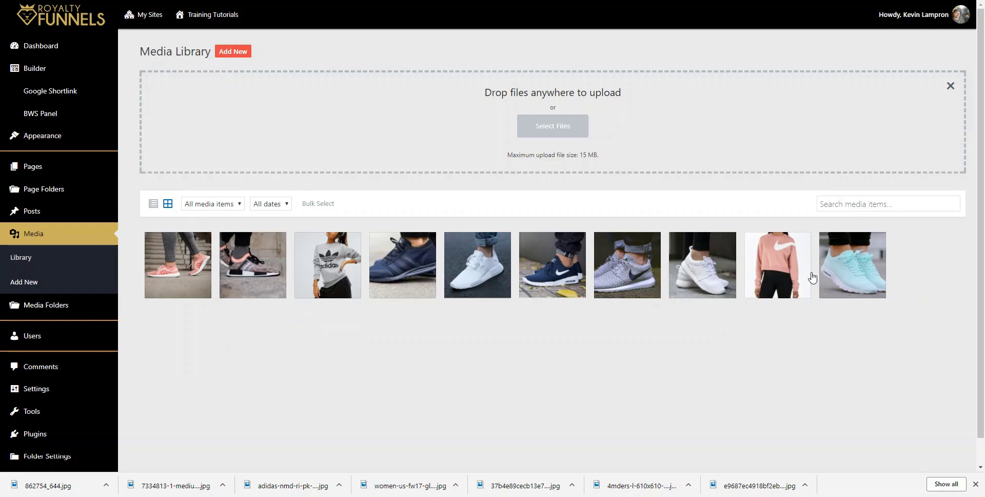
Step: Show the media library as a list and look through all the uploaded files
click(154, 206)
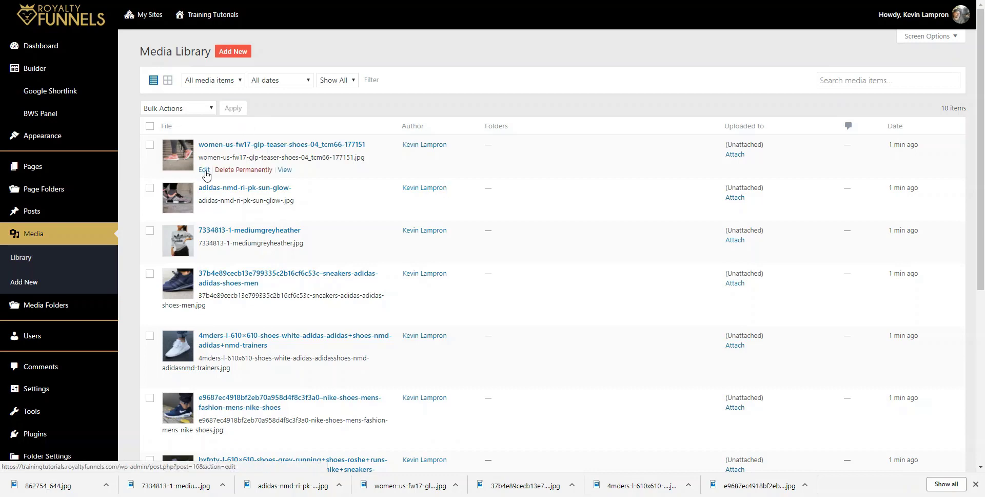
scroll(210, 277, down, 5)
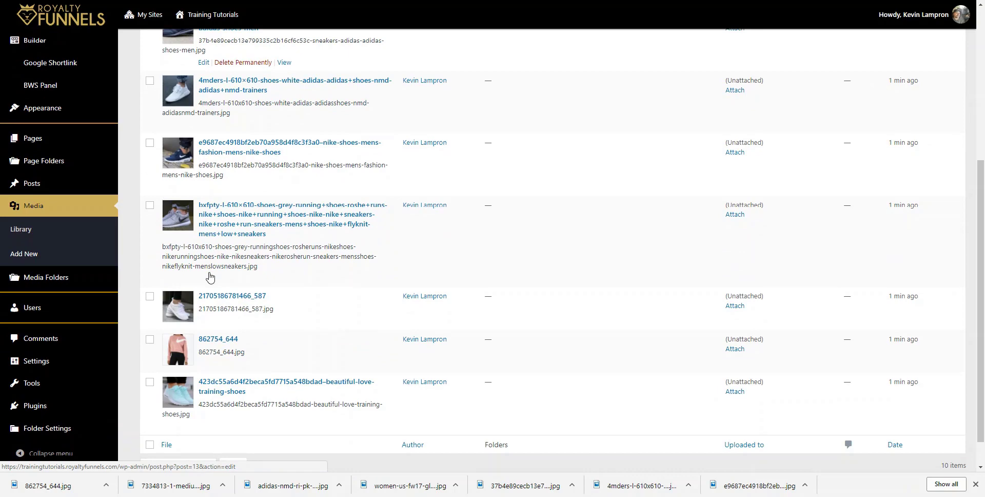
scroll(210, 277, up, 5)
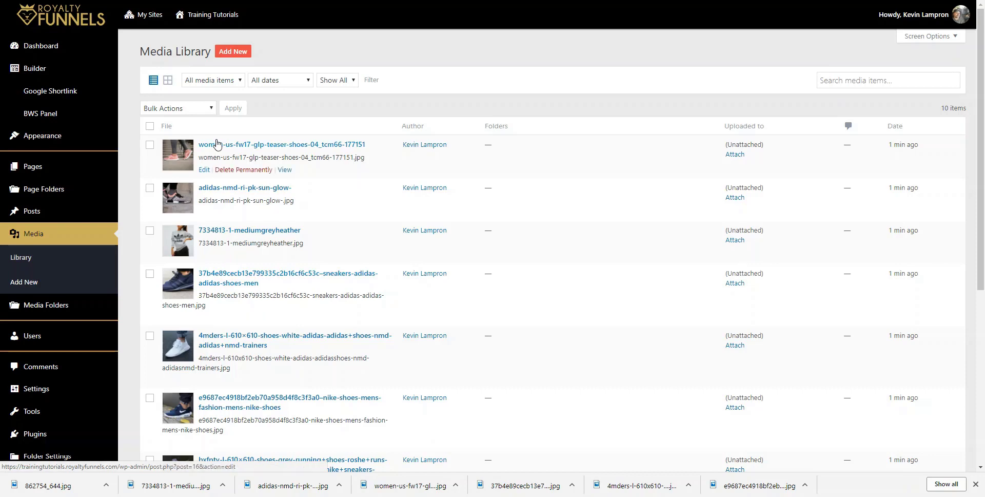
Step: Assign the women-us-fw17-glp-teaser-shoes image to the folders PRODUCTS, ADIDAS and ADIDAS's WOMEN SHOES, and update the media file
click(203, 170)
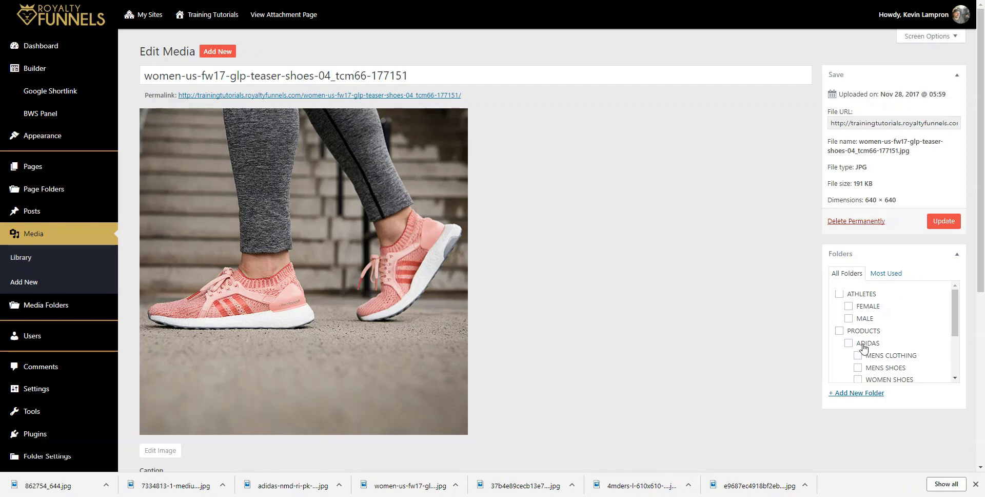
click(838, 332)
click(848, 343)
scroll(866, 333, down, 1)
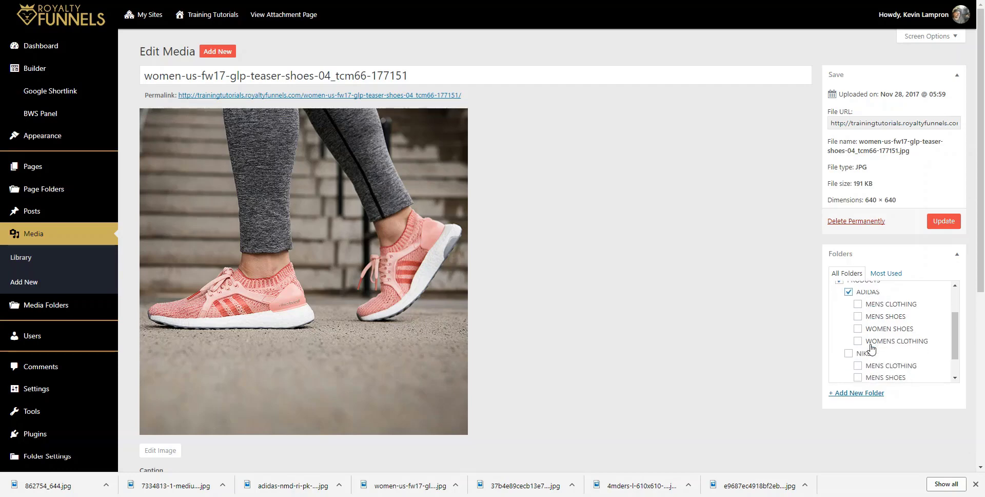
click(858, 329)
click(947, 229)
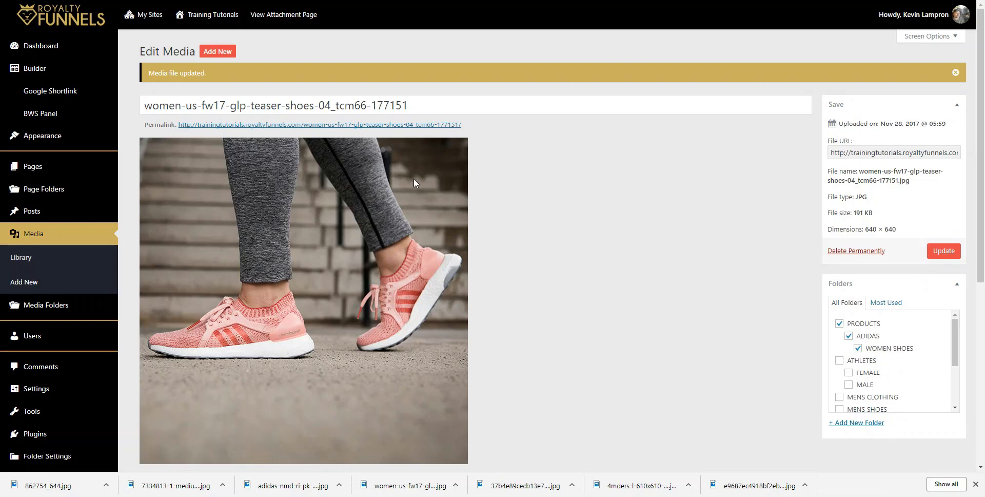
Step: Assign the adidas-nmd-ri-pk-sun-glow image from the media library to PRODUCTS, ADIDAS and ADIDAS's WOMEN SHOES, and update it
click(17, 258)
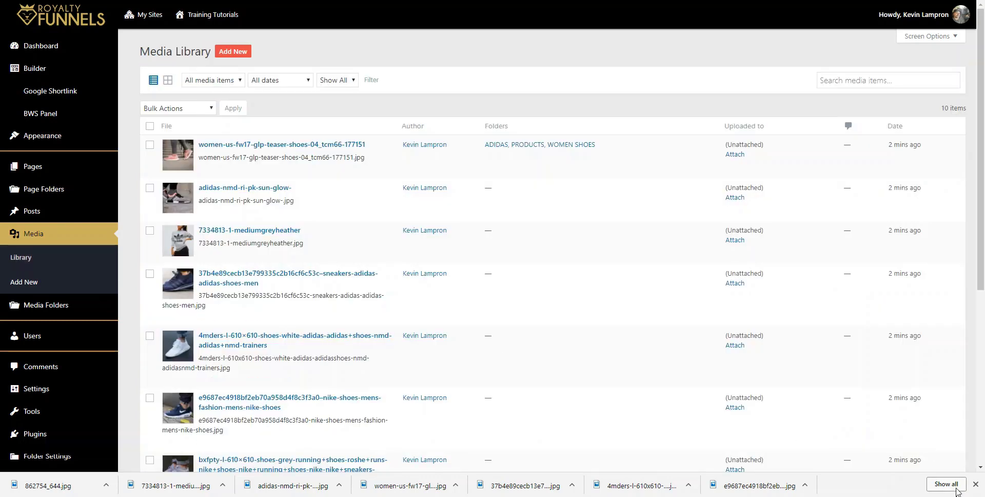
click(975, 484)
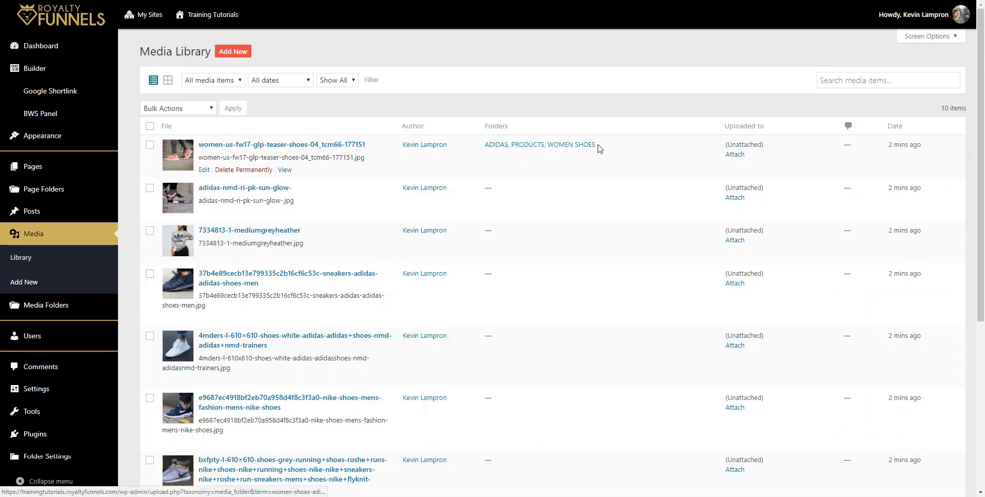
click(235, 192)
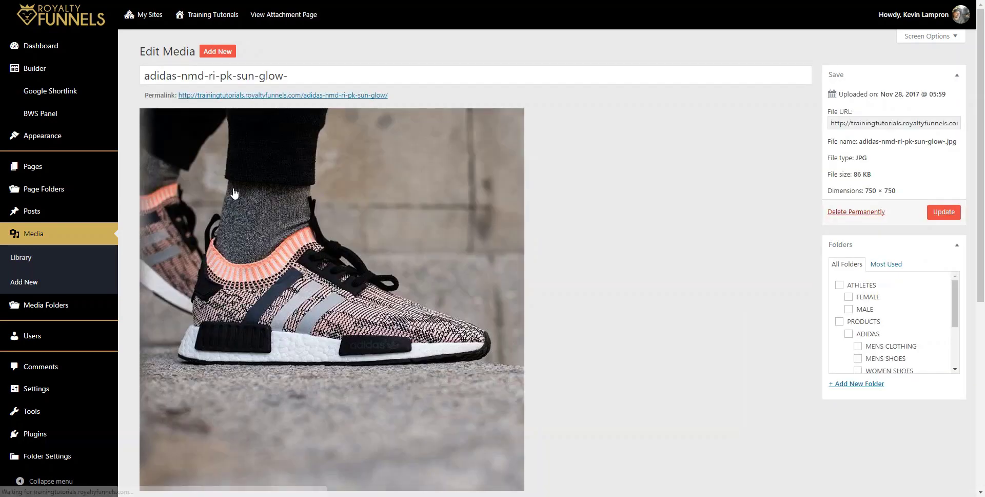
click(840, 321)
click(849, 334)
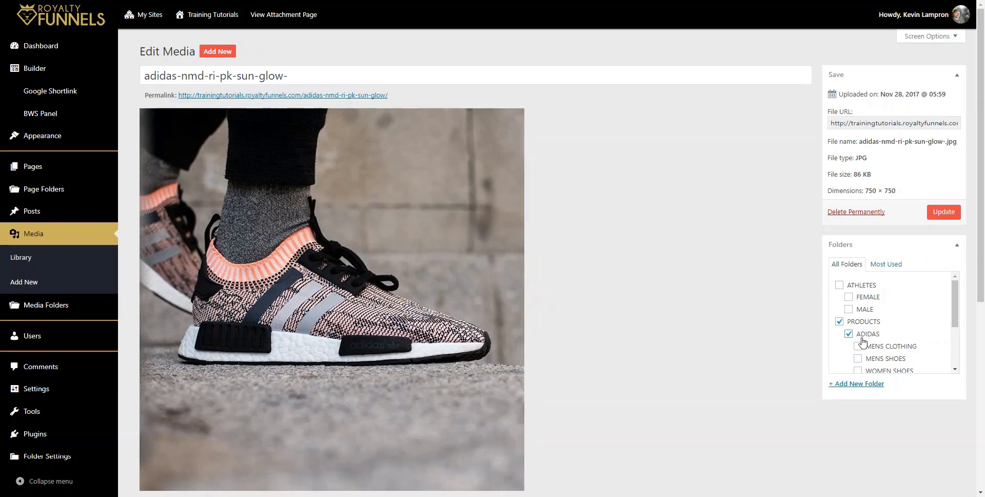
scroll(887, 344, down, 2)
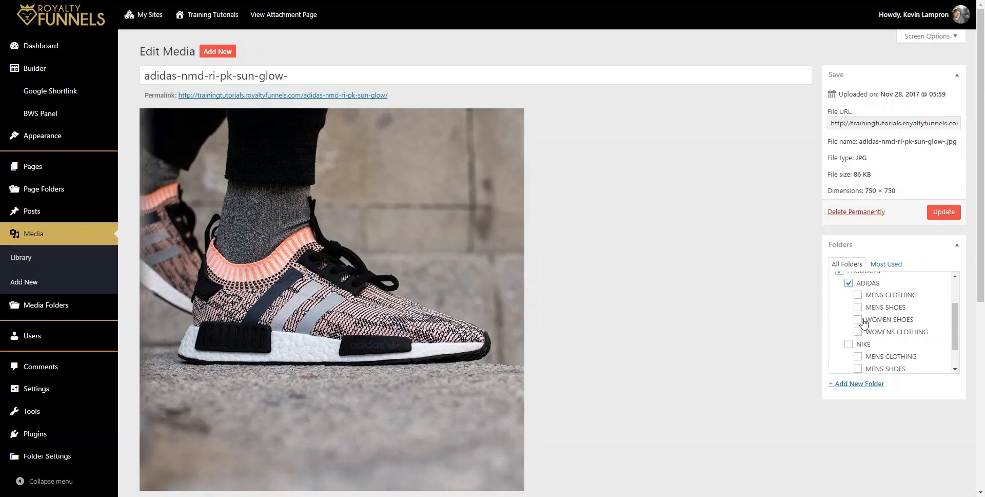
click(863, 319)
click(942, 212)
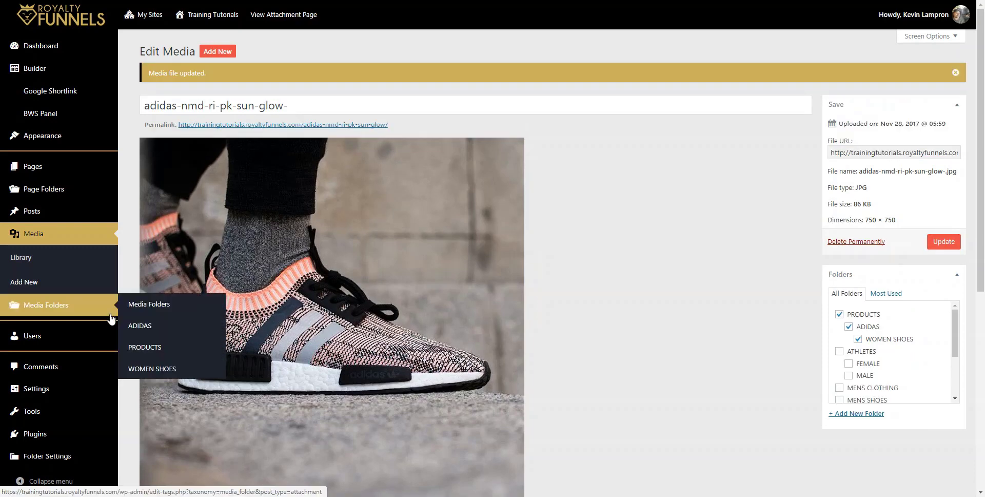
Step: Assign the 7334813-1-mediumgreyheather image from the media library to PRODUCTS, ADIDAS and WOMENS CLOTHING, and update it
click(24, 257)
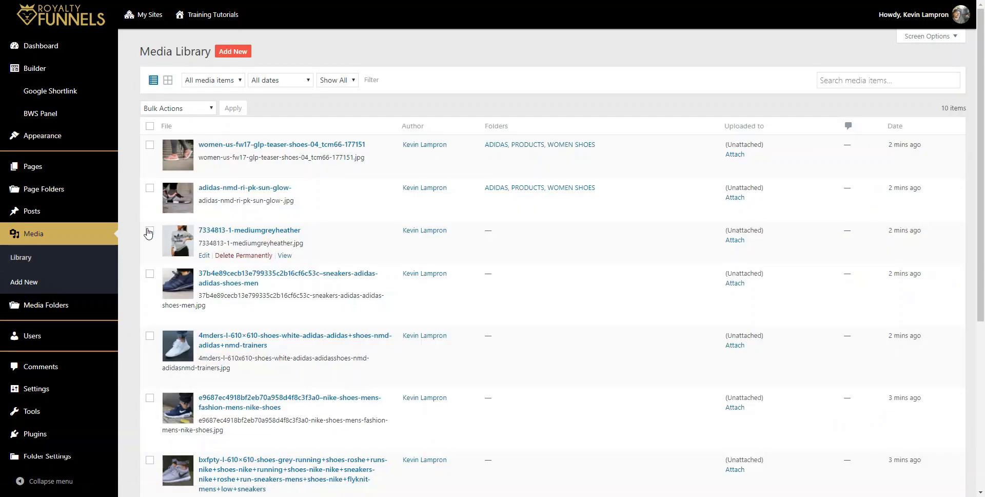
click(235, 232)
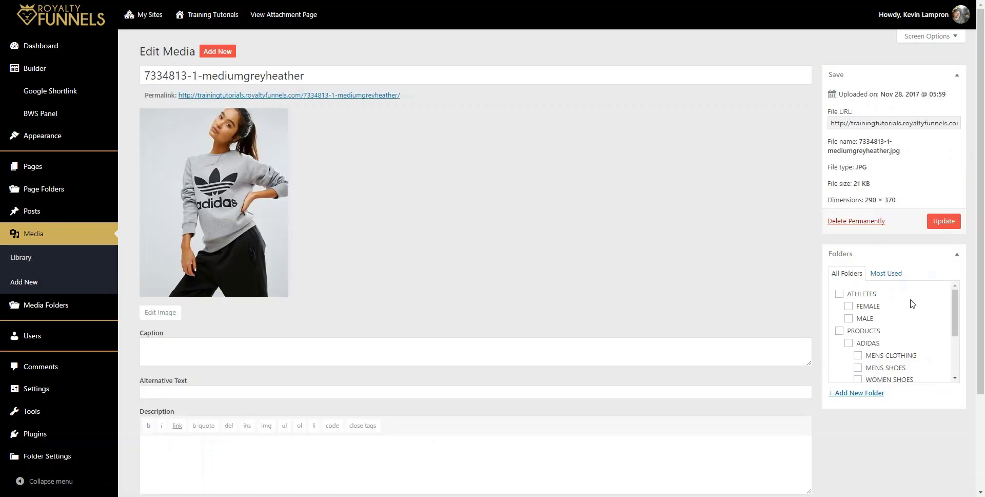
click(839, 332)
scroll(865, 359, down, 1)
click(857, 341)
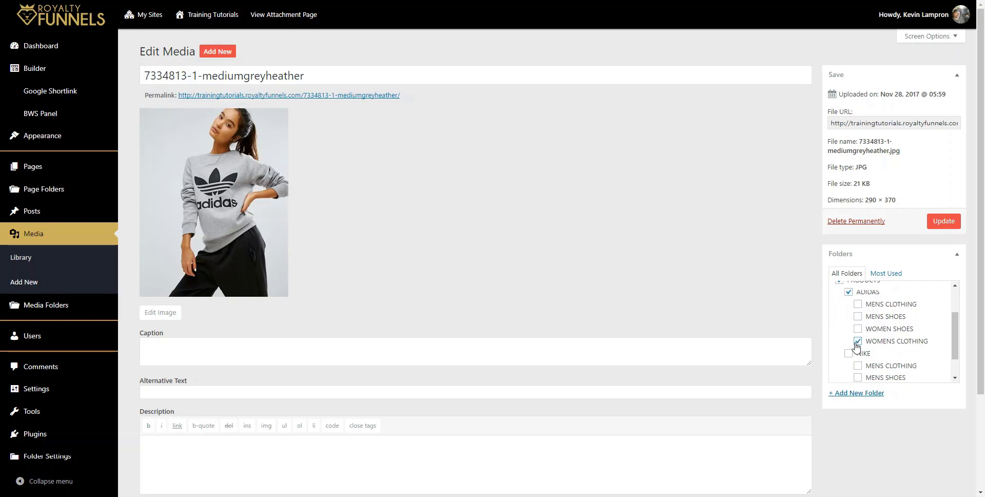
click(946, 222)
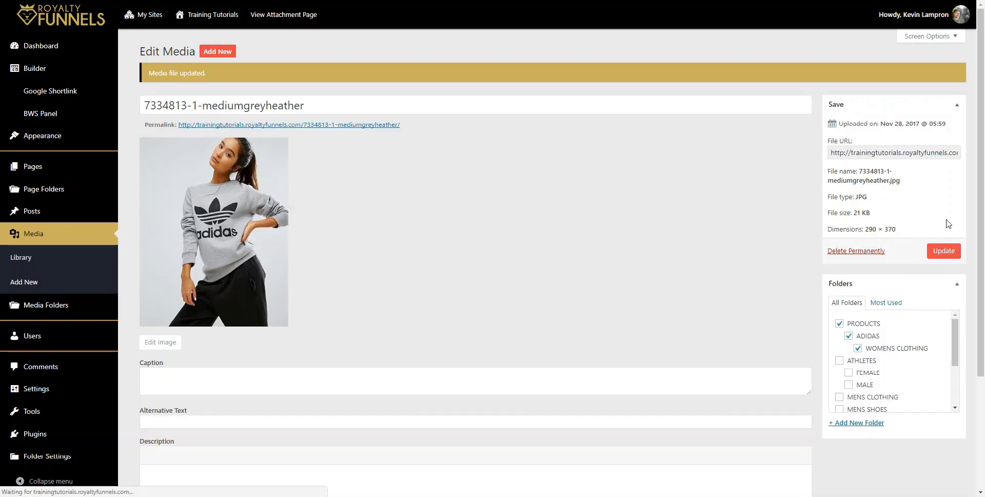
Step: Assign the grey Nike running shoes image (bxfpty-l-610x610) from the media library to PRODUCTS, NIKE and NIKE's MENS SHOES, and update it
click(26, 258)
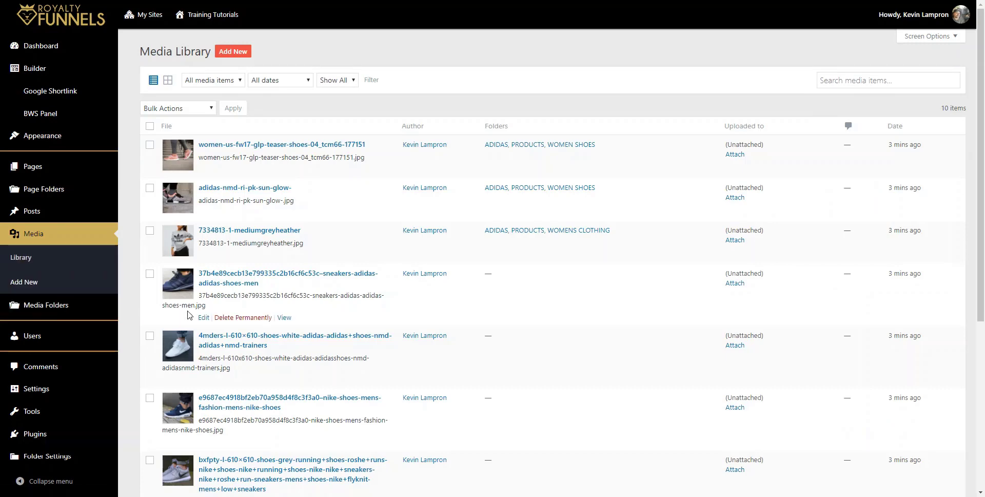
scroll(188, 312, down, 4)
scroll(189, 312, down, 1)
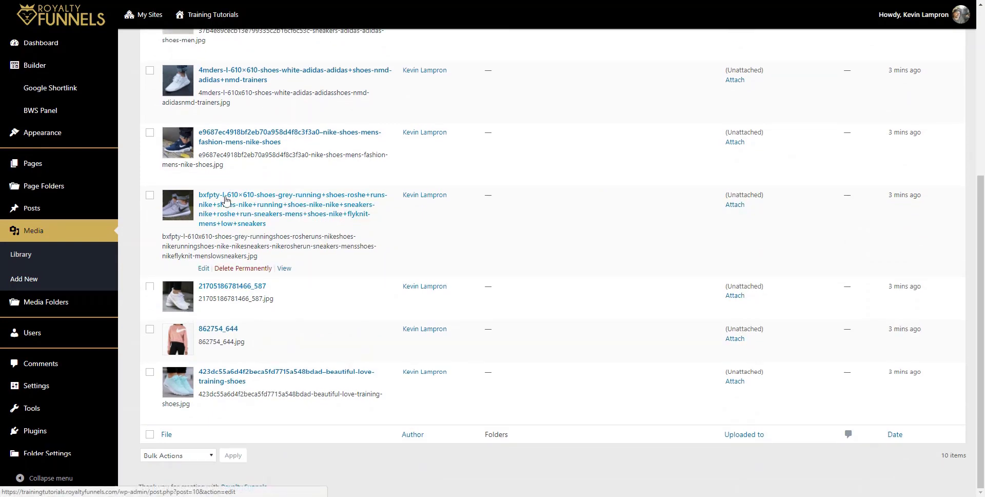
click(226, 200)
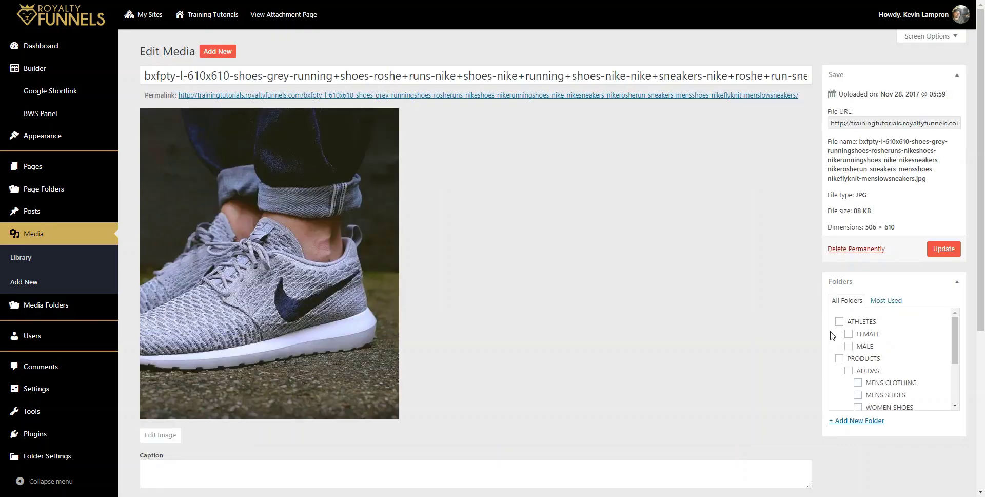
click(839, 358)
scroll(864, 386, down, 1)
scroll(864, 386, down, 2)
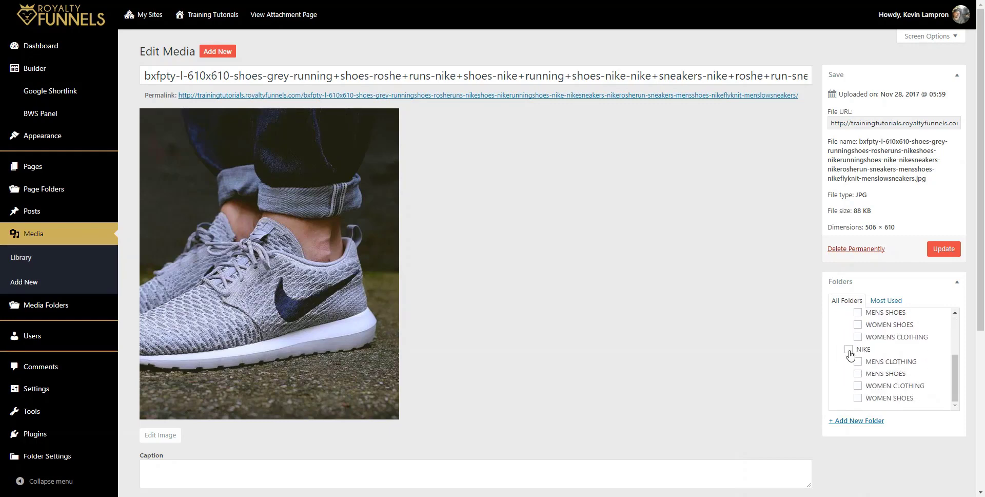
click(848, 349)
click(858, 373)
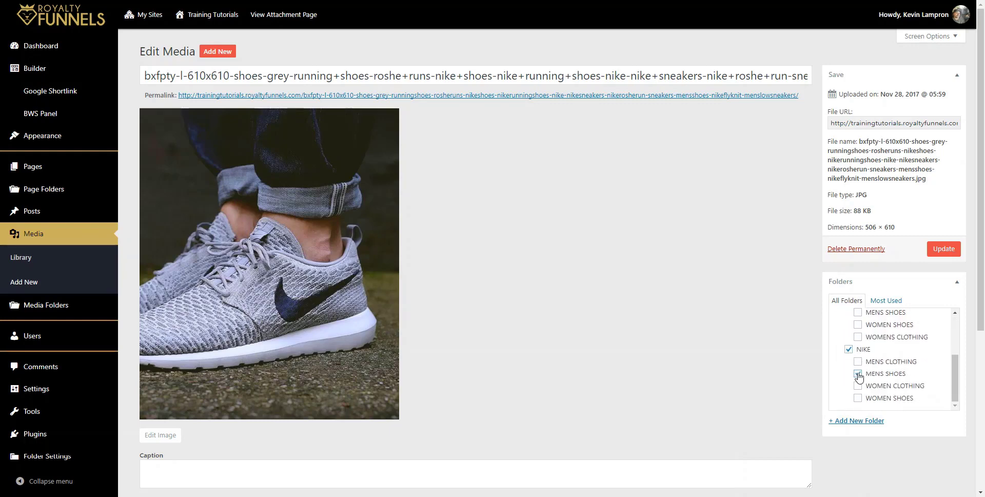
click(936, 250)
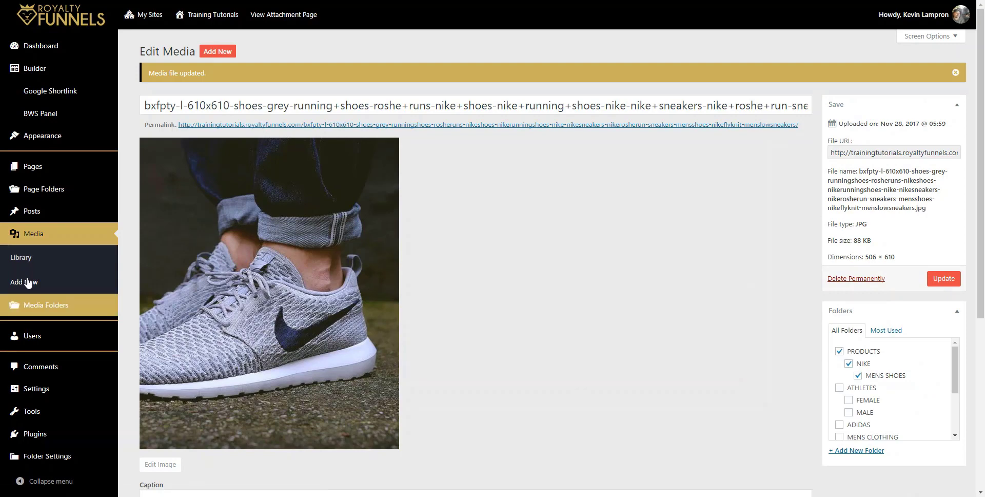
Step: Review the folder assignments in the media library, the media folder shortcuts and the options of the Show All filter
click(18, 259)
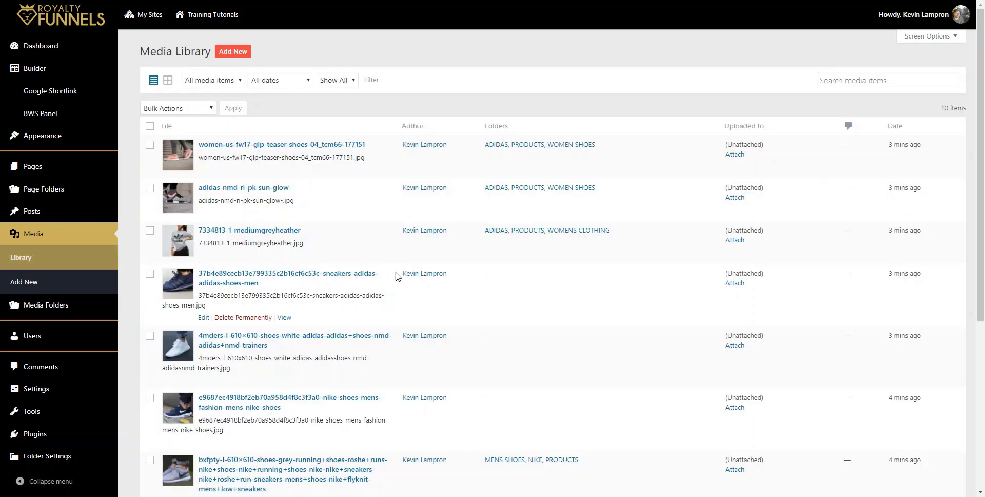
scroll(396, 276, down, 2)
scroll(396, 277, down, 5)
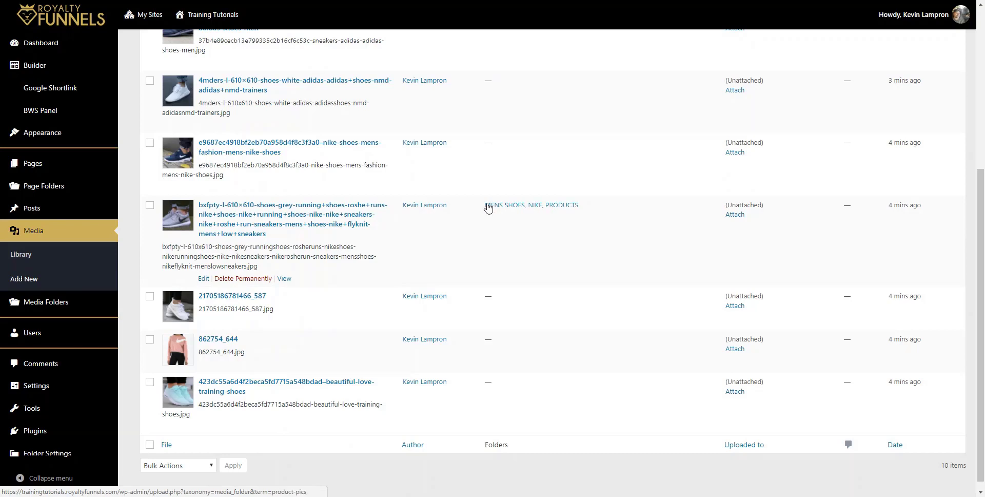
mouse_move(19, 305)
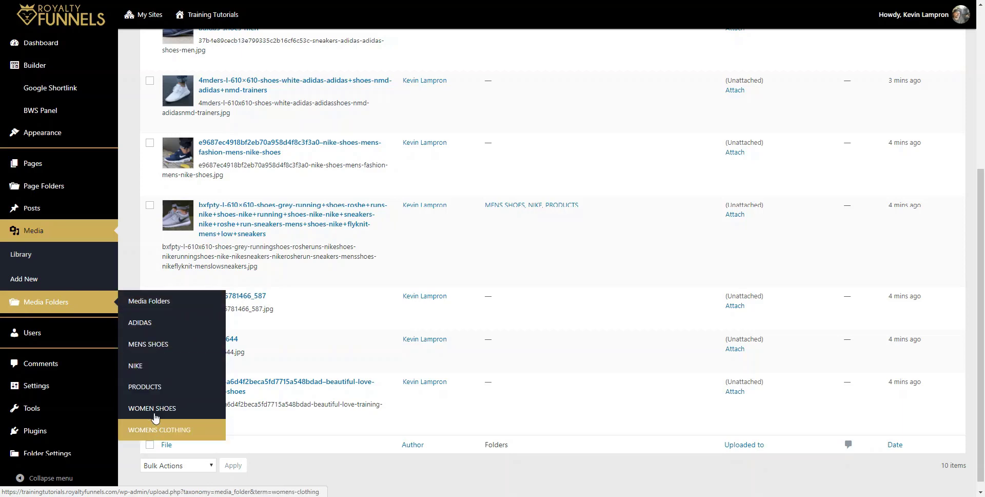
scroll(536, 297, up, 5)
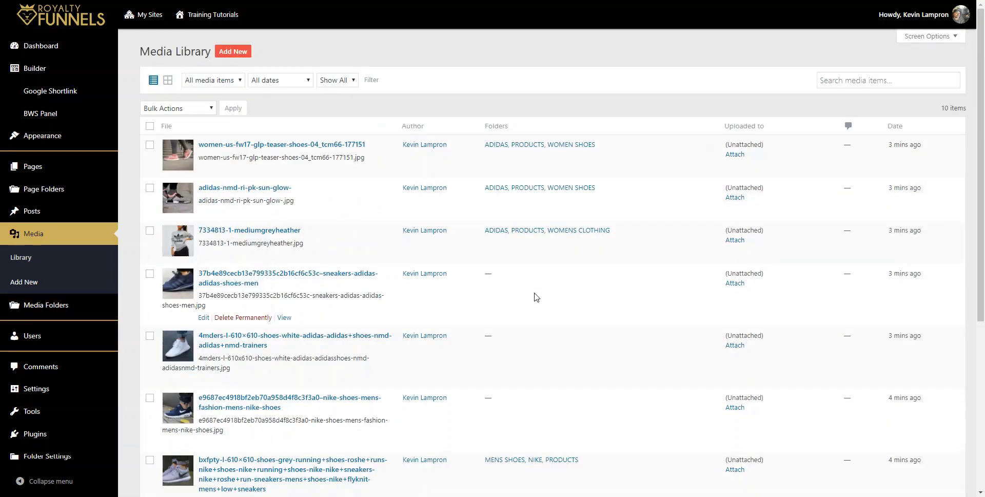
click(337, 80)
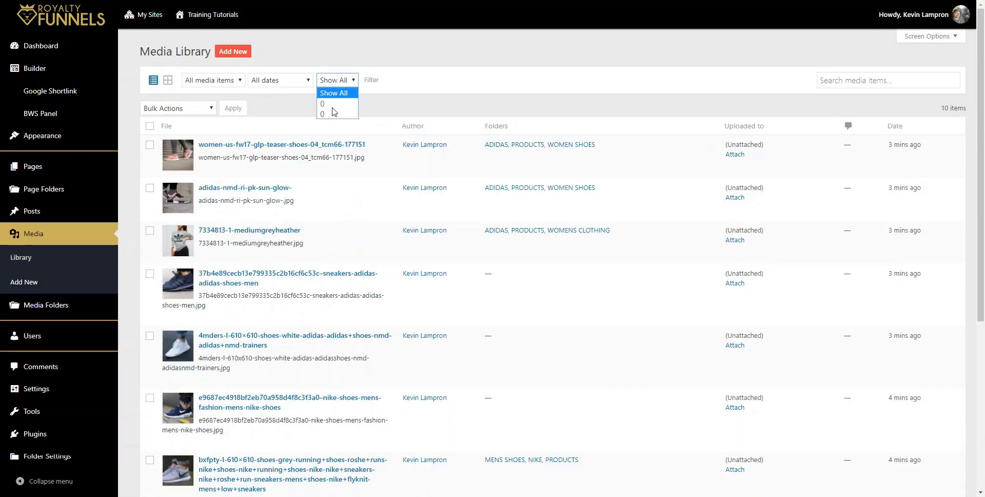
click(456, 89)
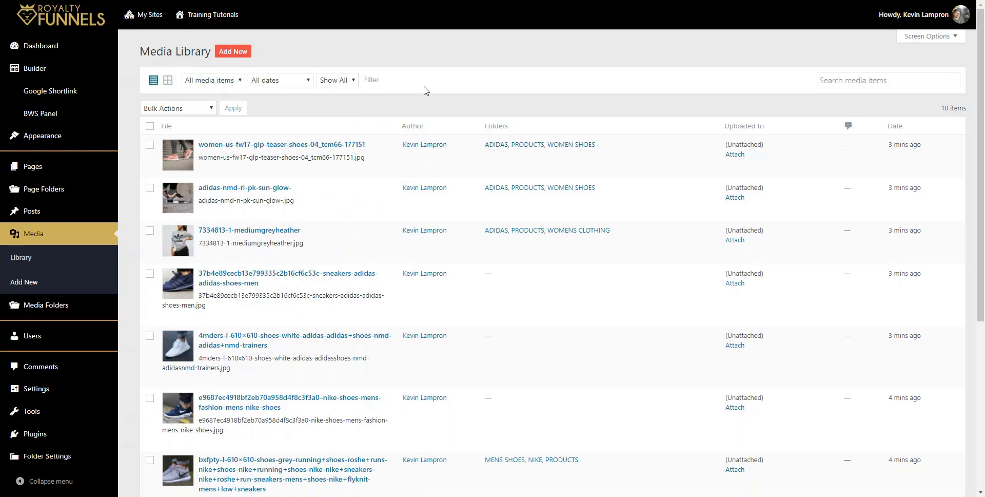
click(334, 84)
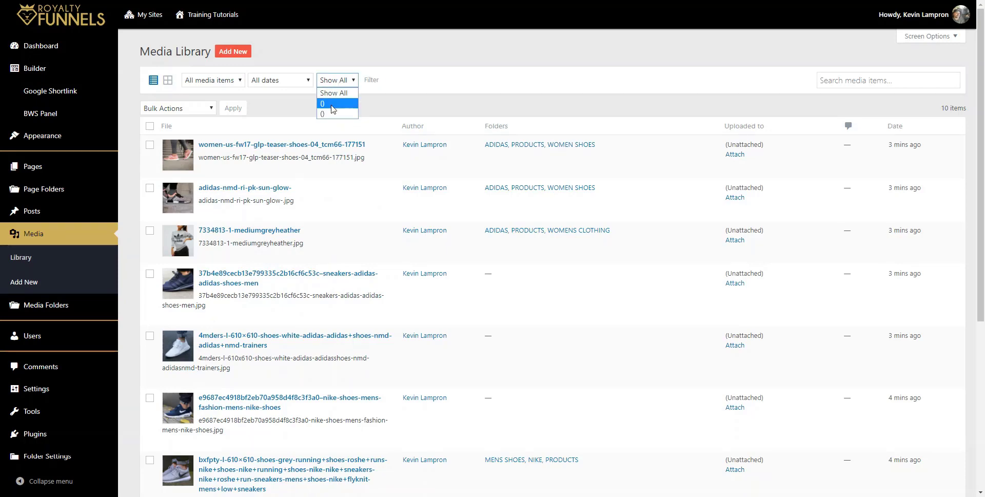
click(498, 84)
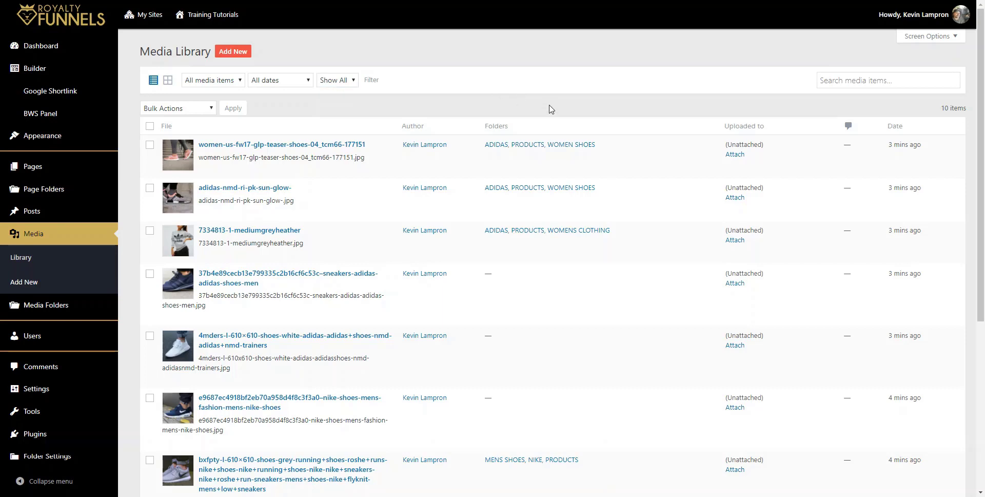
Step: Filter the media library in turn by the ADIDAS, WOMEN SHOES and PRODUCTS folders assigned to the women-us-fw17-glp-teaser-shoes image
click(501, 148)
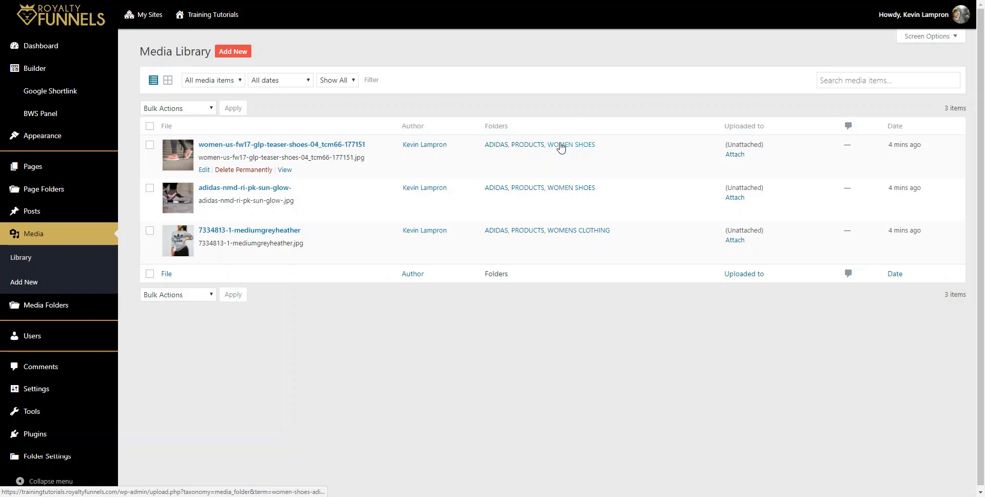
click(561, 146)
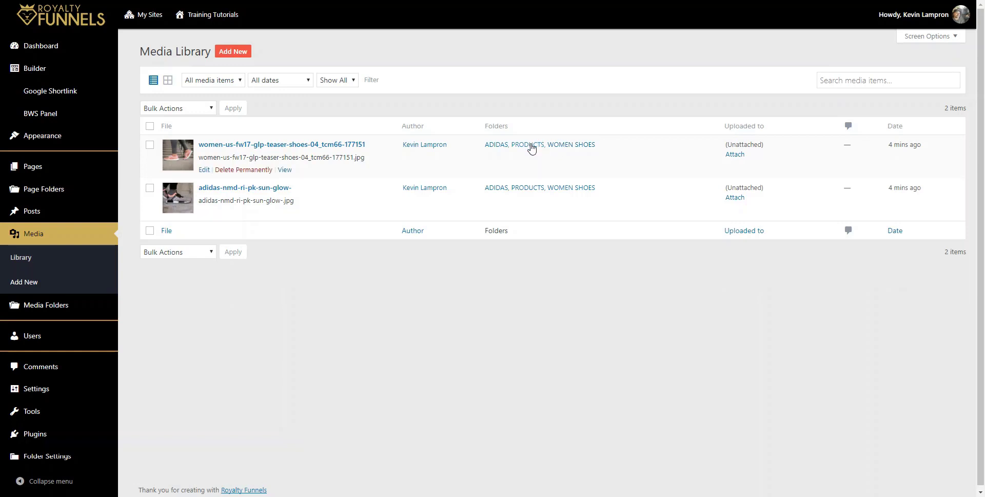
click(532, 146)
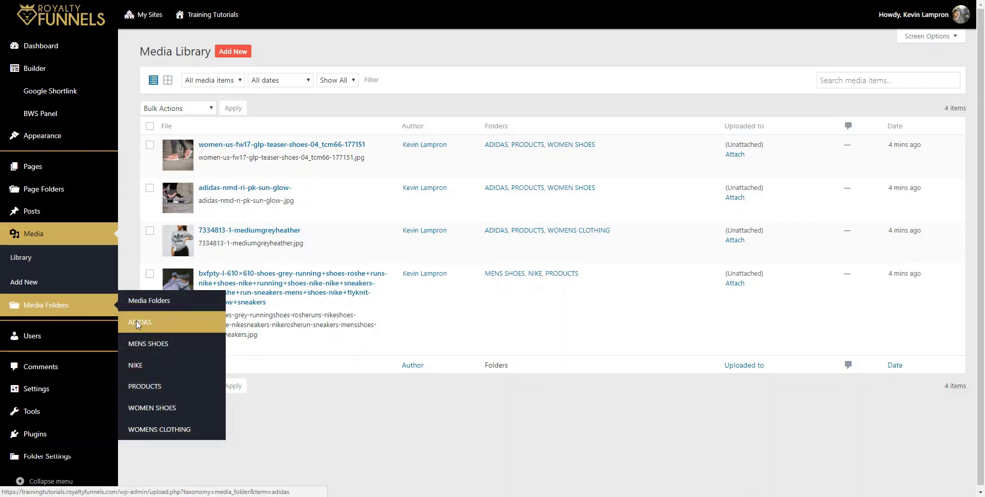
Step: View the contents of the ADIDAS media folder and of the NIKE media folder
click(138, 323)
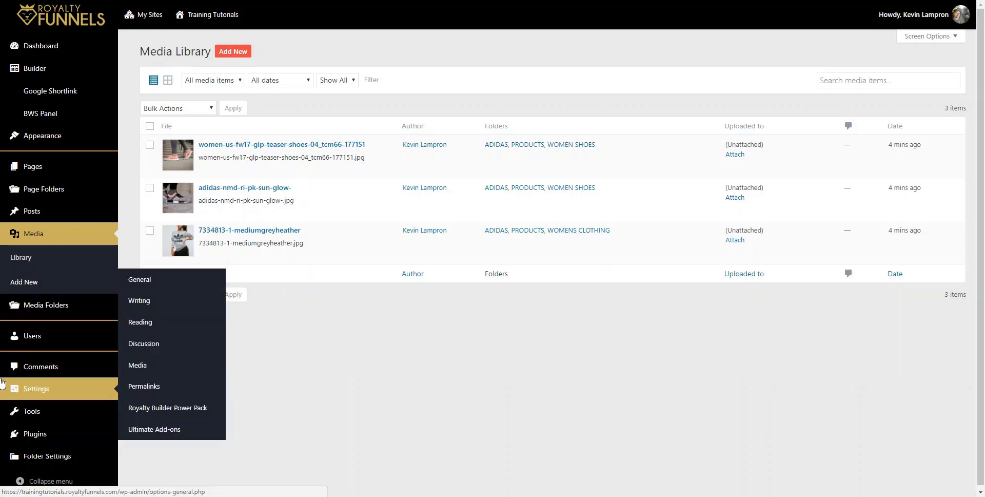
mouse_move(21, 307)
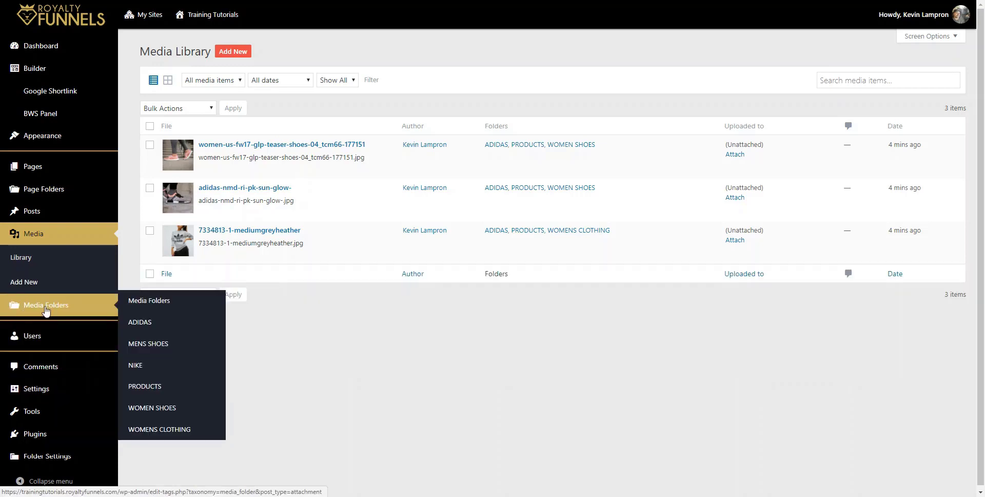
click(137, 367)
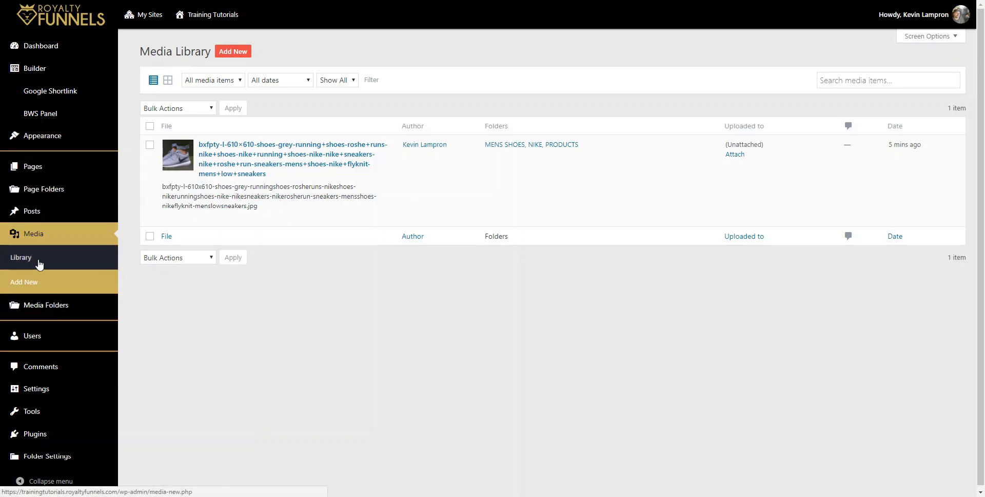
Step: Open the list of the site's pages
click(30, 167)
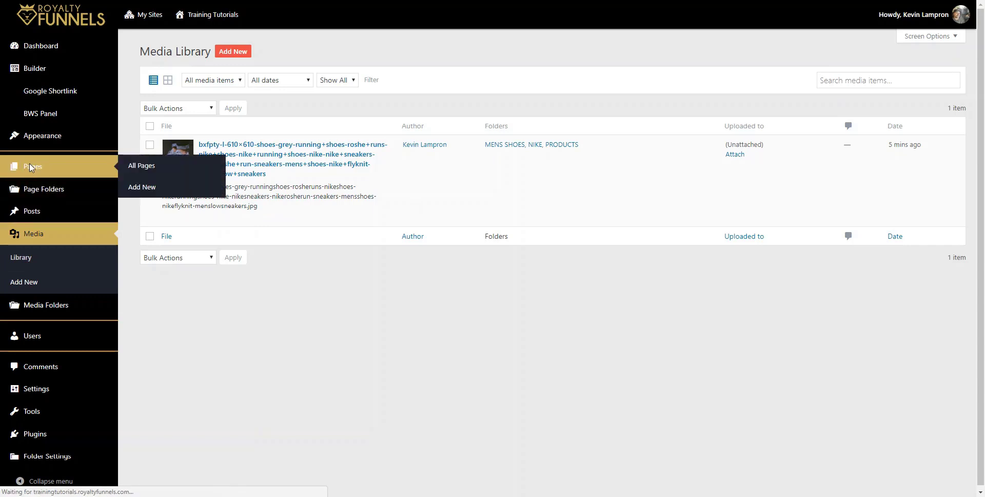